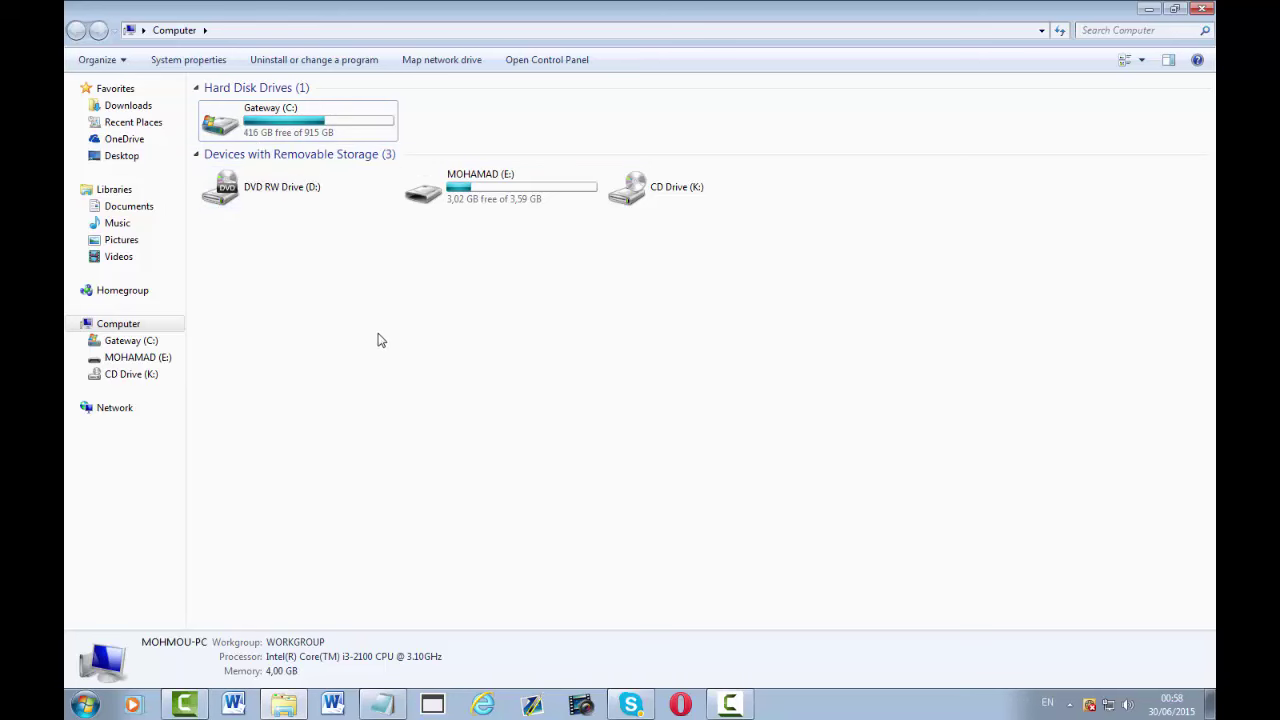
Step: Open the properties of the Gateway (C:) drive and start Disk Cleanup for it
{"action": "left_click", "coordinate": [226, 122]}
{"action": "right_click", "coordinate": [226, 122]}
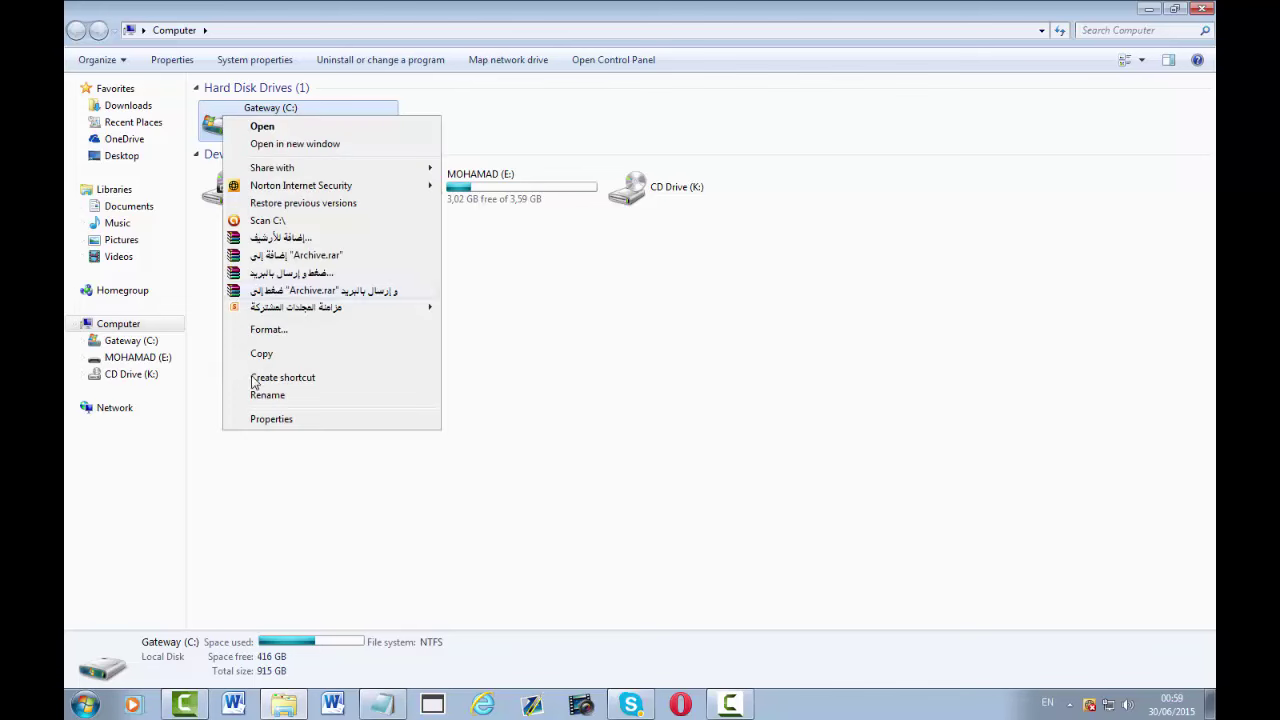
{"action": "left_click", "coordinate": [277, 426]}
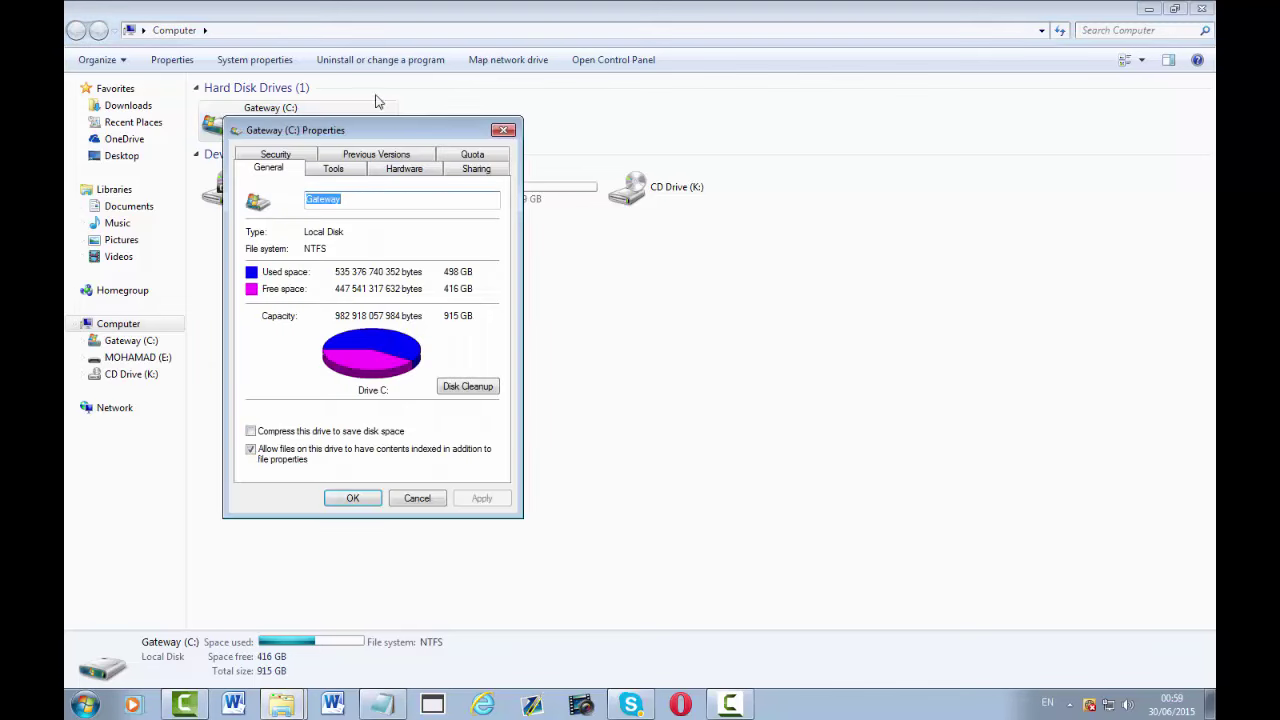
{"action": "left_click_drag", "start_coordinate": [388, 142], "coordinate": [455, 85]}
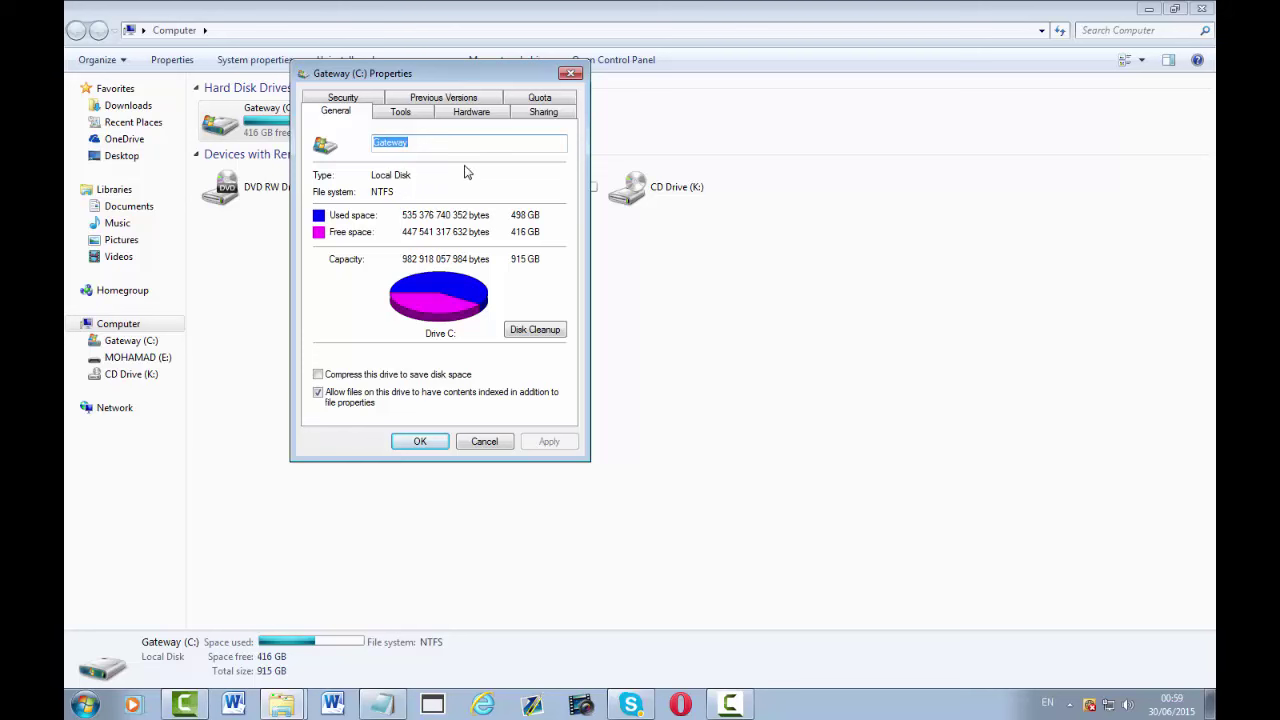
{"action": "left_click", "coordinate": [534, 330]}
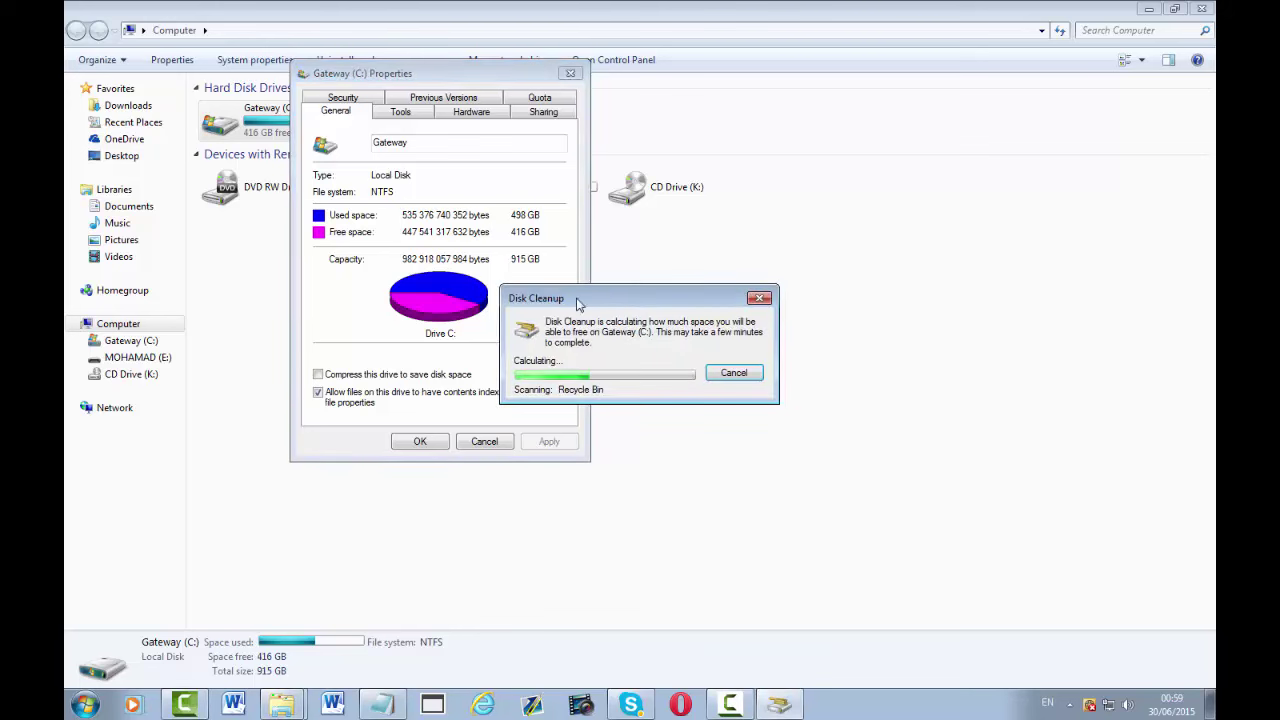
{"action": "left_click_drag", "start_coordinate": [572, 300], "coordinate": [481, 263]}
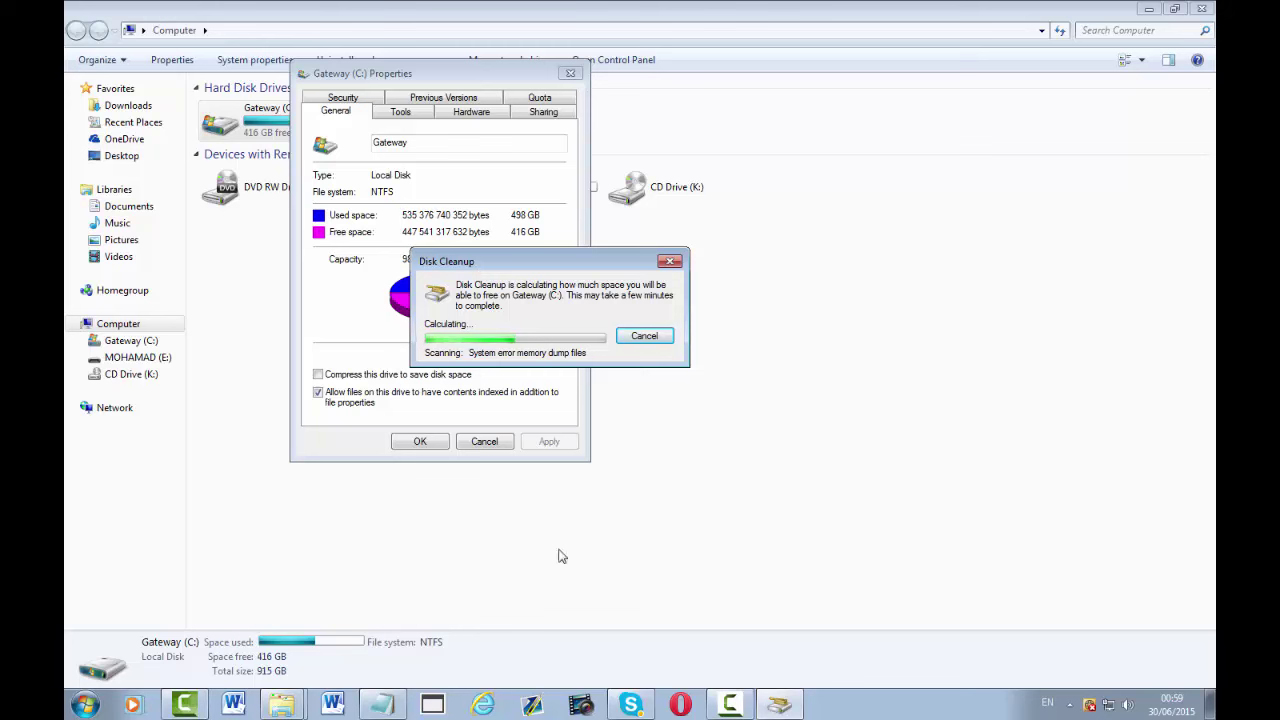
{"action": "left_click", "coordinate": [729, 705]}
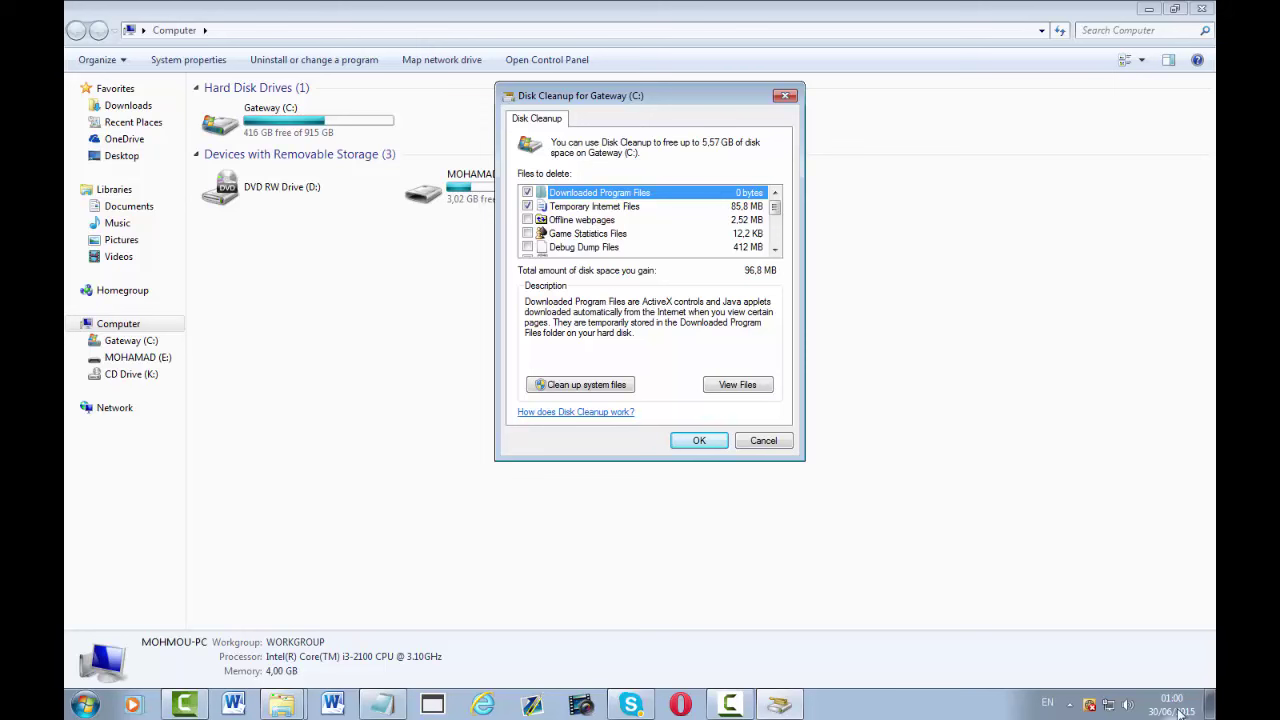
Step: Include the Recycle Bin among the files that Disk Cleanup deletes
{"action": "mouse_move", "coordinate": [1175, 711]}
{"action": "left_click", "coordinate": [775, 251]}
{"action": "left_click", "coordinate": [775, 251]}
{"action": "left_click", "coordinate": [527, 233]}
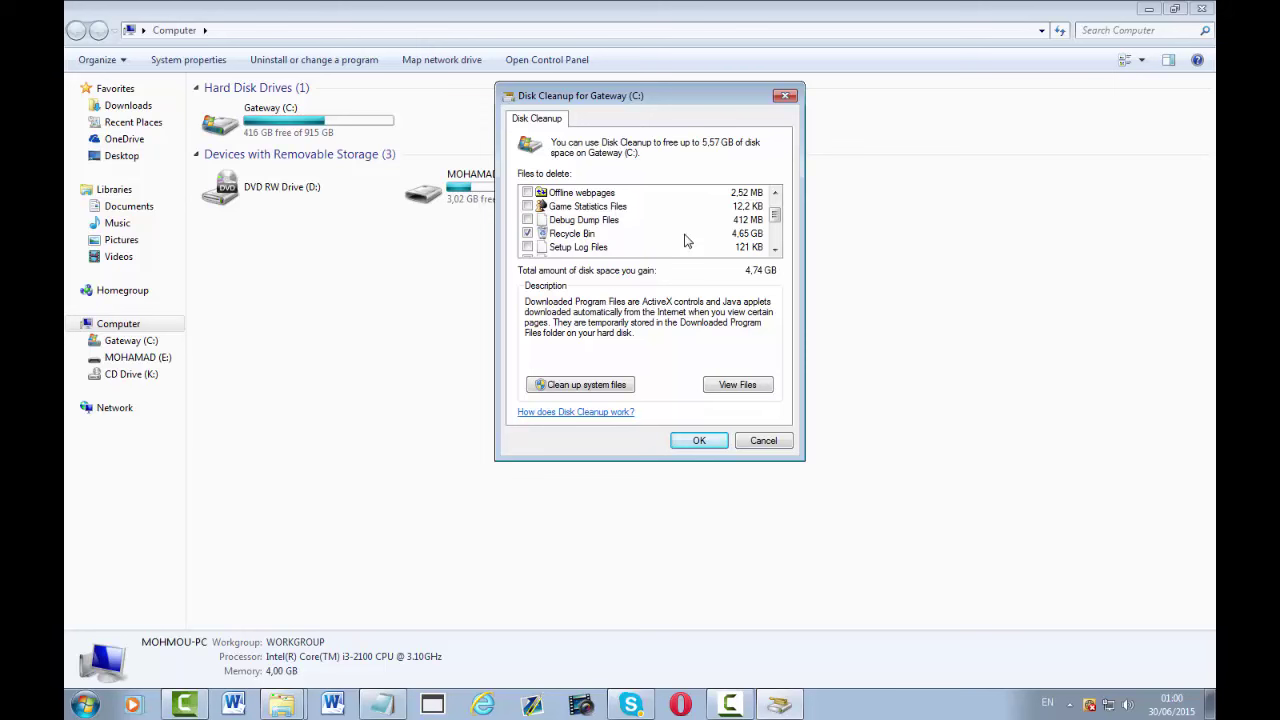
Step: Exclude the Recycle Bin from the files to delete
{"action": "left_click", "coordinate": [775, 193]}
{"action": "left_click", "coordinate": [775, 193]}
{"action": "left_click", "coordinate": [775, 250]}
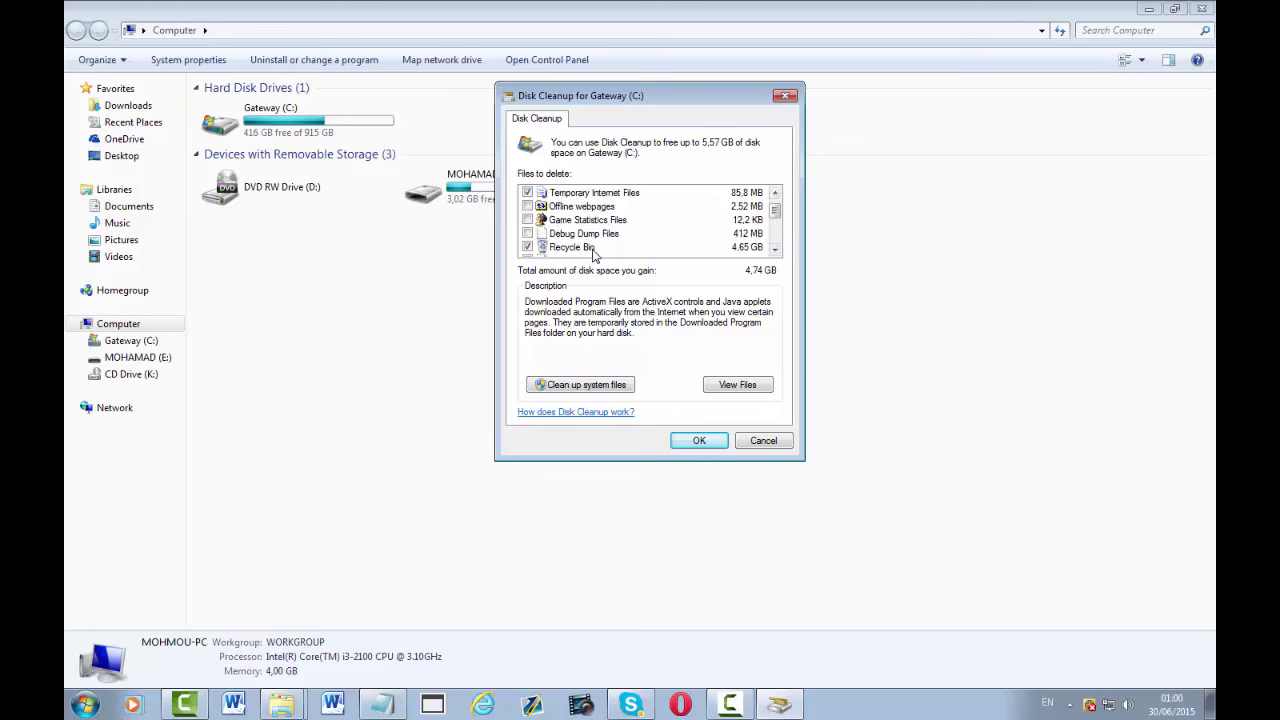
{"action": "left_click", "coordinate": [592, 248]}
{"action": "left_click", "coordinate": [527, 247]}
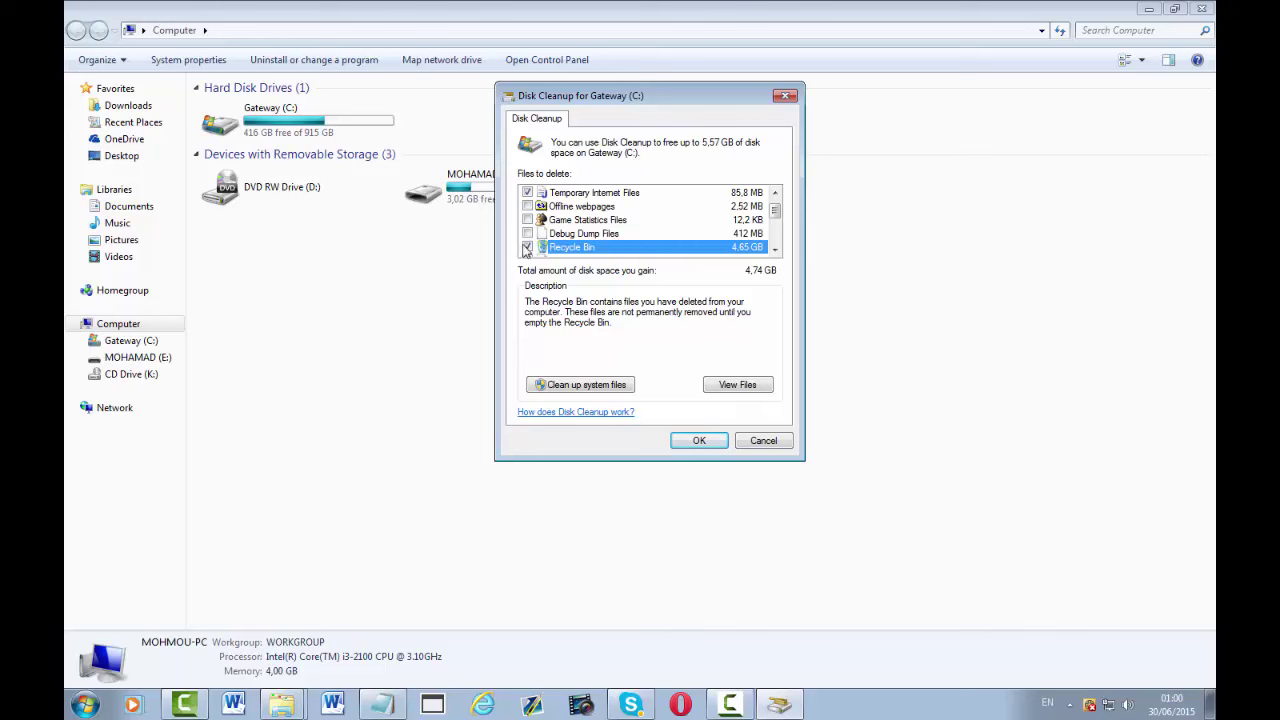
{"action": "left_click", "coordinate": [775, 193]}
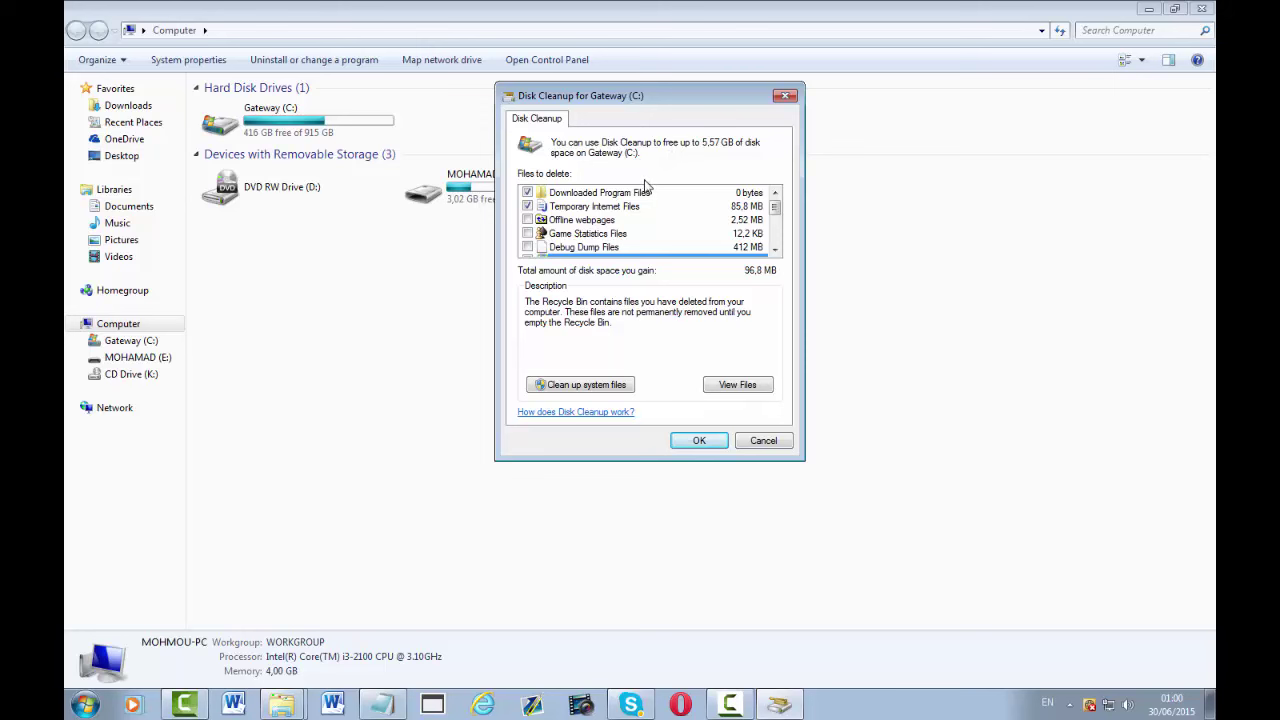
Step: Mark the Recycle Bin for deletion again in the Disk Cleanup list
{"action": "left_click", "coordinate": [774, 250]}
{"action": "left_click", "coordinate": [774, 195]}
{"action": "left_click", "coordinate": [775, 249]}
{"action": "left_click", "coordinate": [775, 249]}
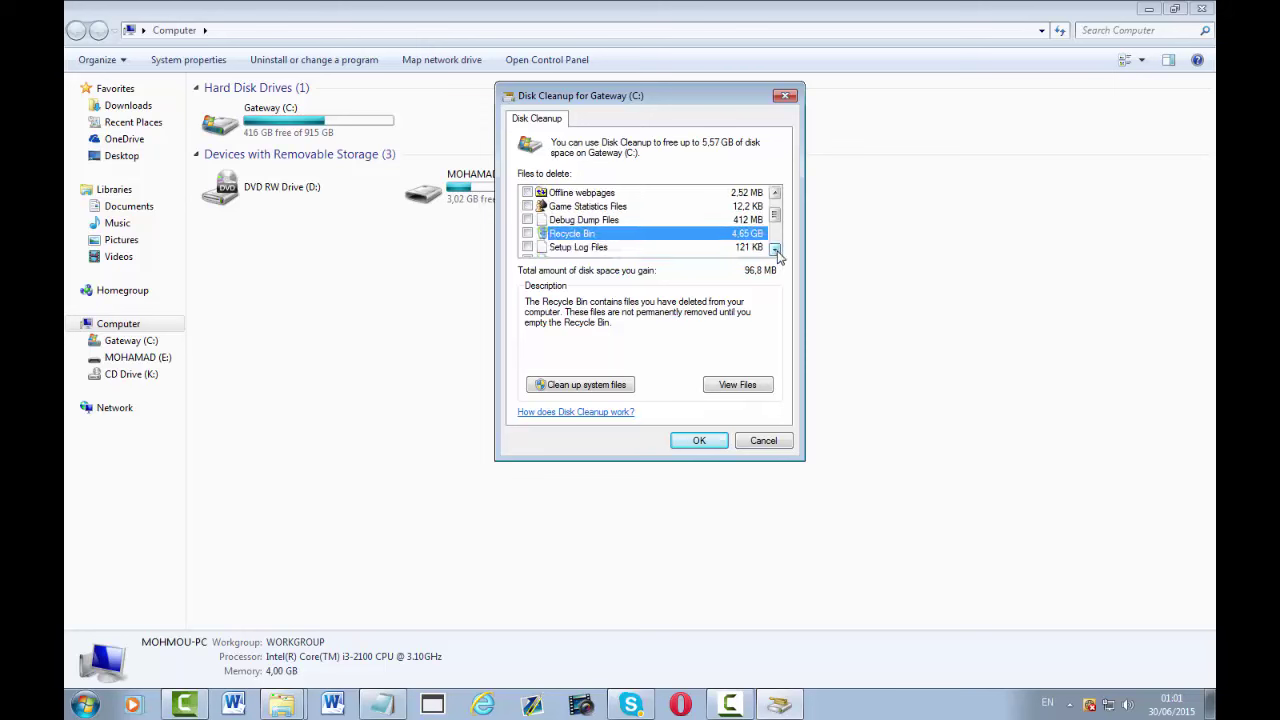
{"action": "left_click", "coordinate": [527, 234]}
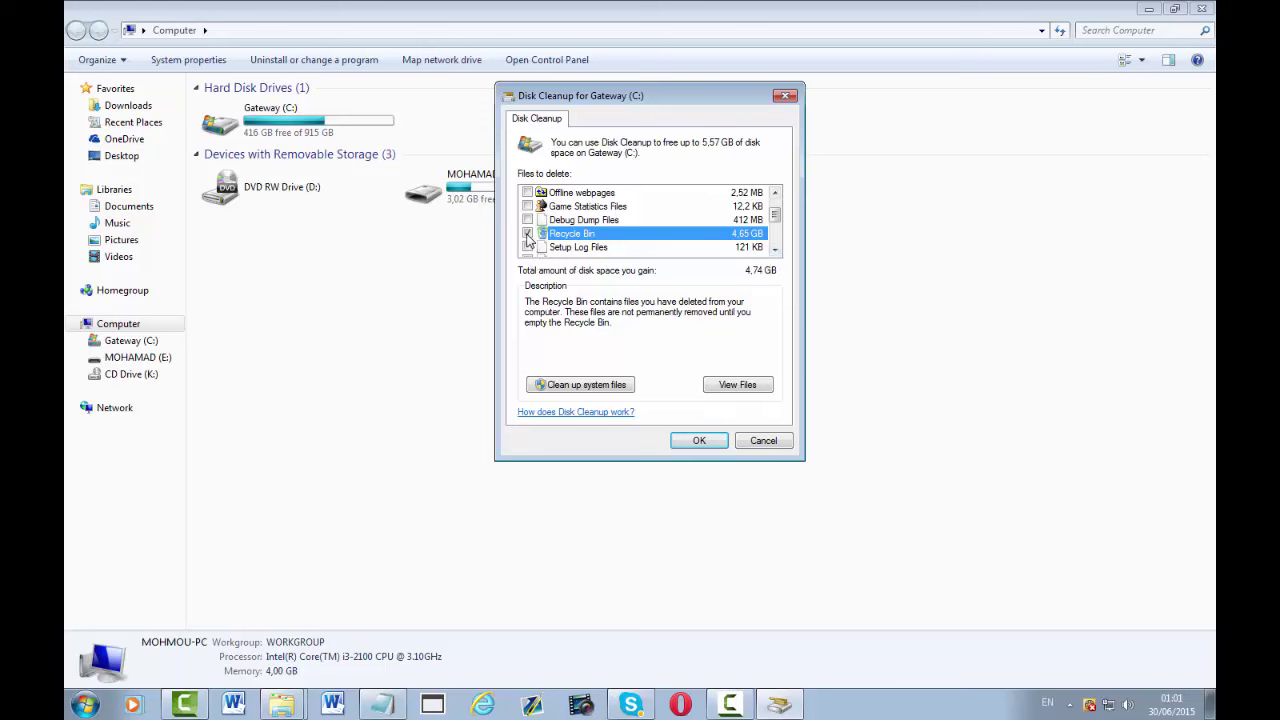
Step: Review all file categories in the Disk Cleanup list and which of them are marked for deletion
{"action": "left_click", "coordinate": [775, 250]}
{"action": "left_click", "coordinate": [775, 250]}
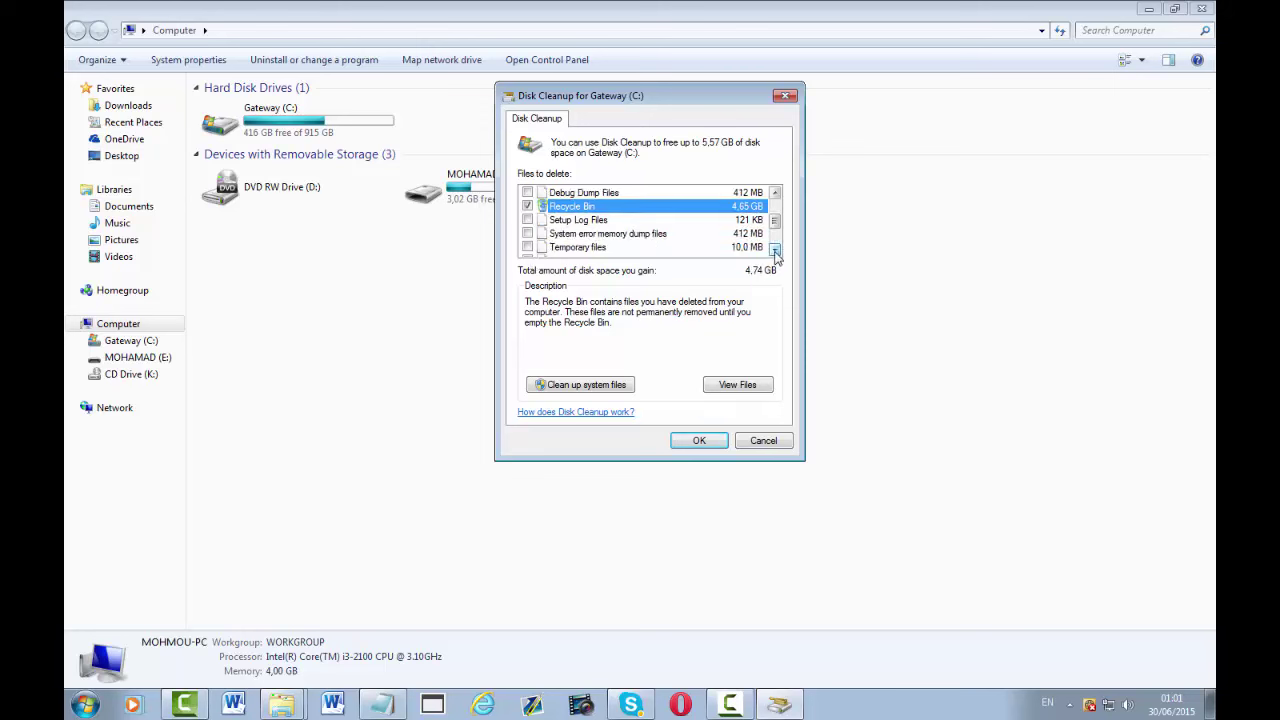
{"action": "left_click", "coordinate": [775, 250]}
{"action": "left_click", "coordinate": [775, 250]}
{"action": "left_click", "coordinate": [775, 250]}
{"action": "left_click", "coordinate": [775, 250]}
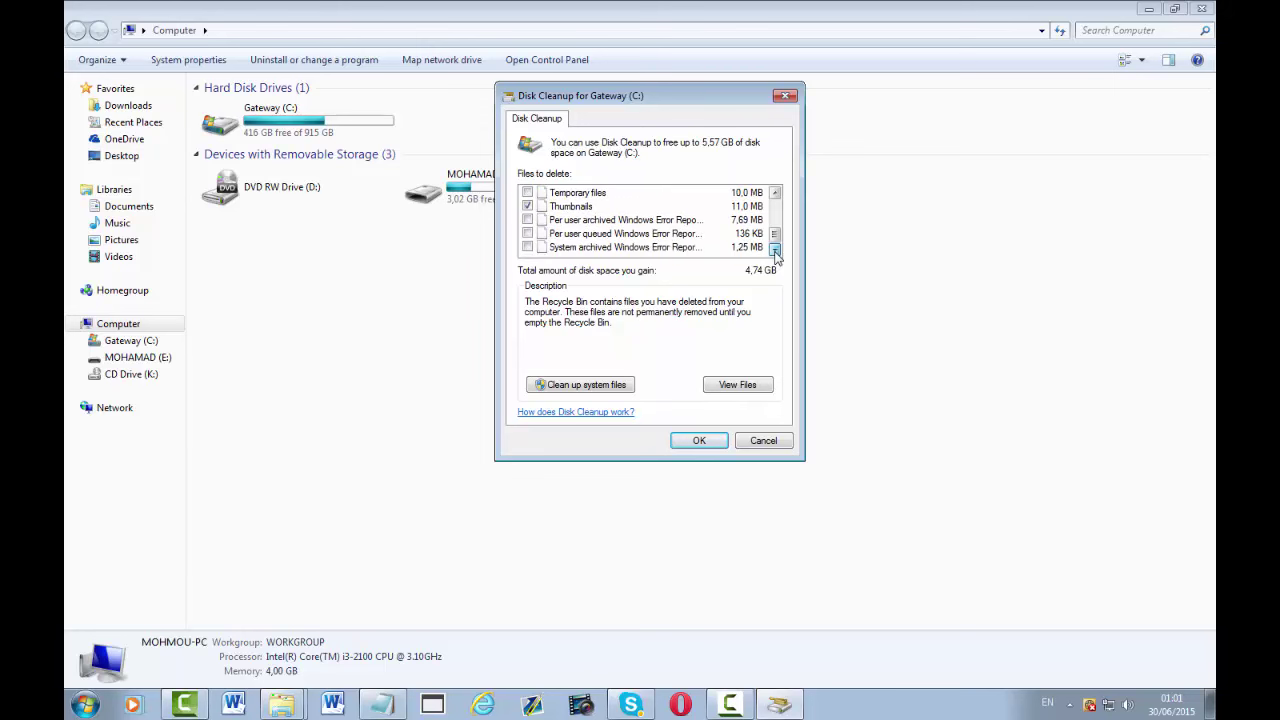
{"action": "scroll", "coordinate": [775, 200], "scroll_direction": "up", "scroll_amount": 3}
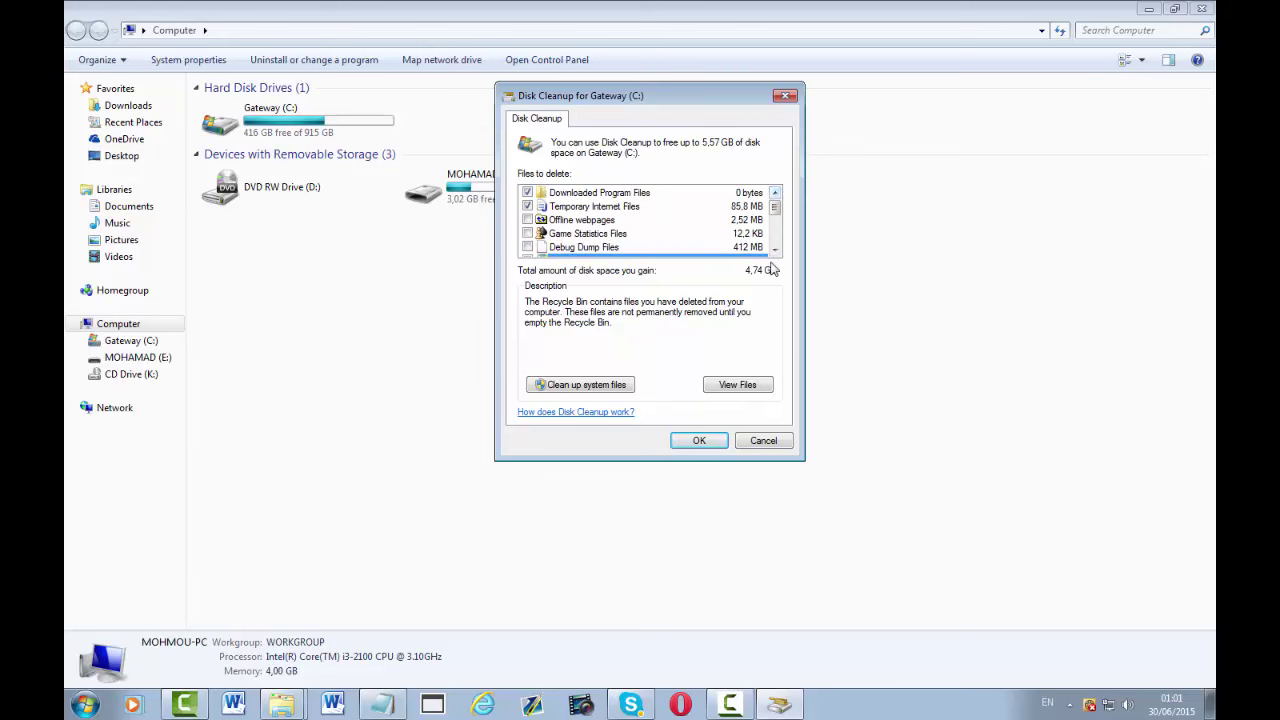
{"action": "scroll", "coordinate": [600, 225], "scroll_direction": "down", "scroll_amount": 3}
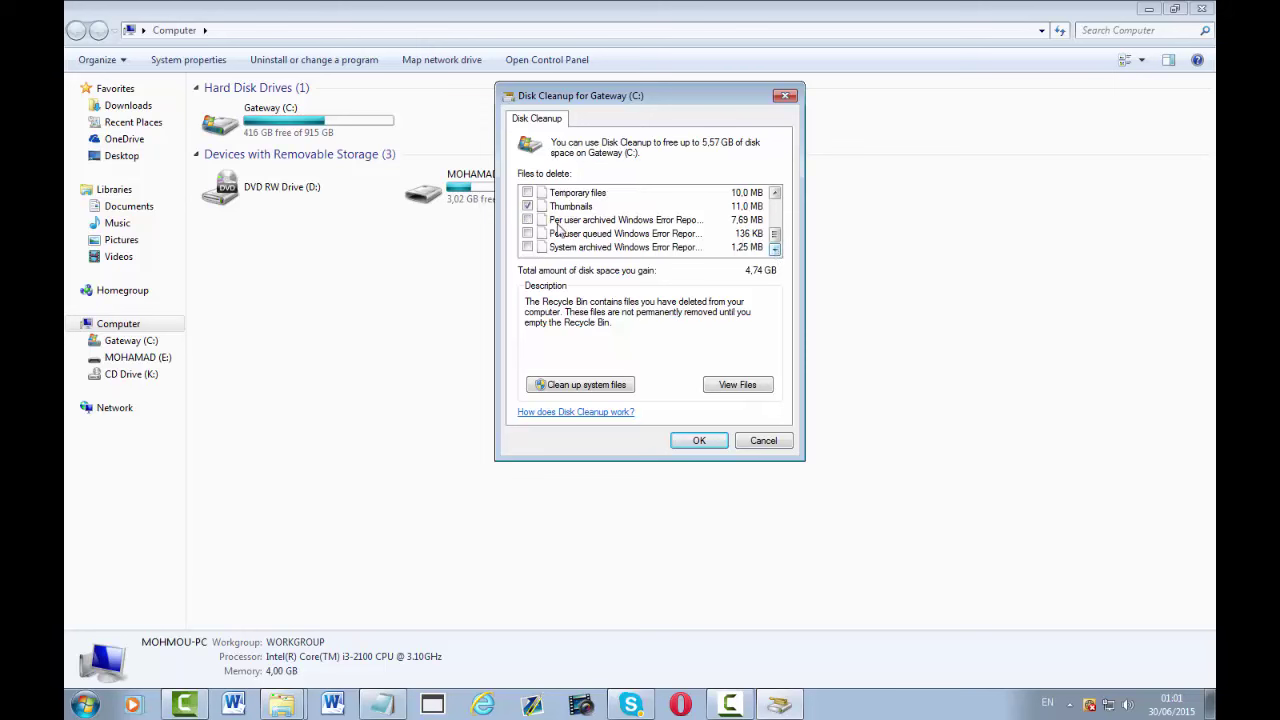
{"action": "left_click", "coordinate": [775, 193]}
{"action": "left_click", "coordinate": [775, 193]}
{"action": "left_click", "coordinate": [775, 193]}
{"action": "left_click", "coordinate": [775, 193]}
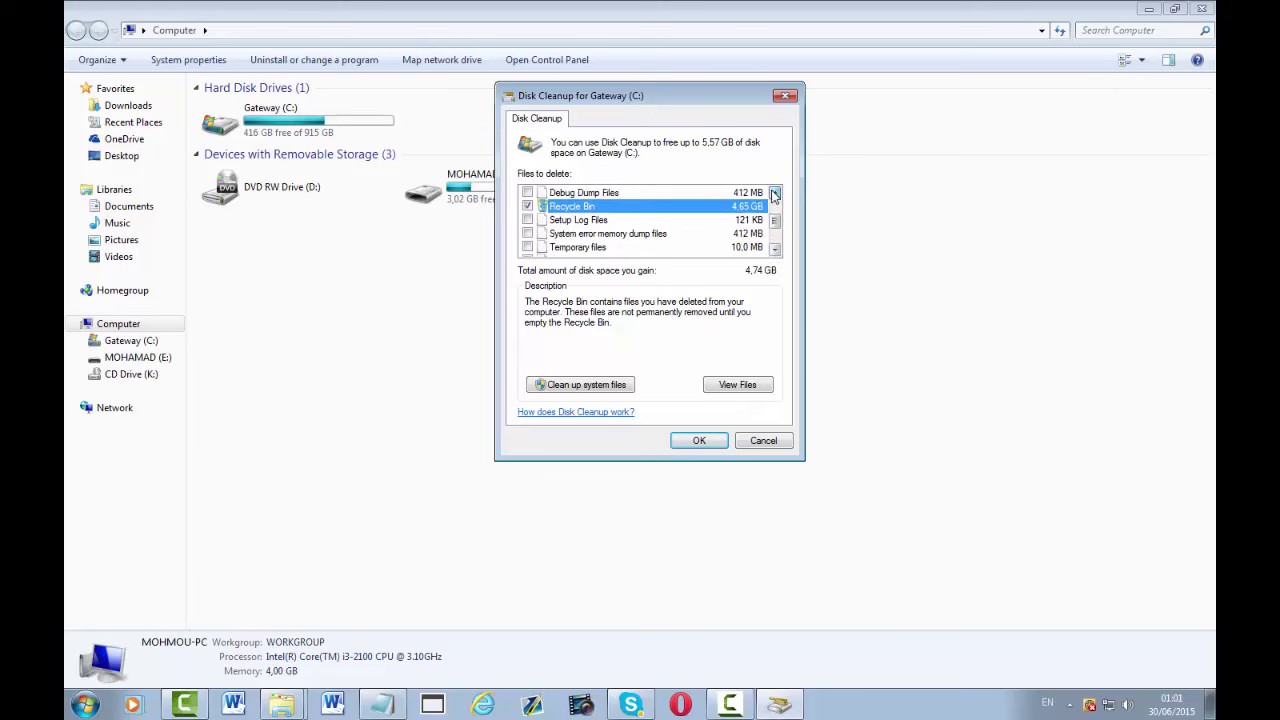
{"action": "left_click", "coordinate": [775, 193]}
{"action": "left_click", "coordinate": [775, 193]}
{"action": "left_click", "coordinate": [775, 193]}
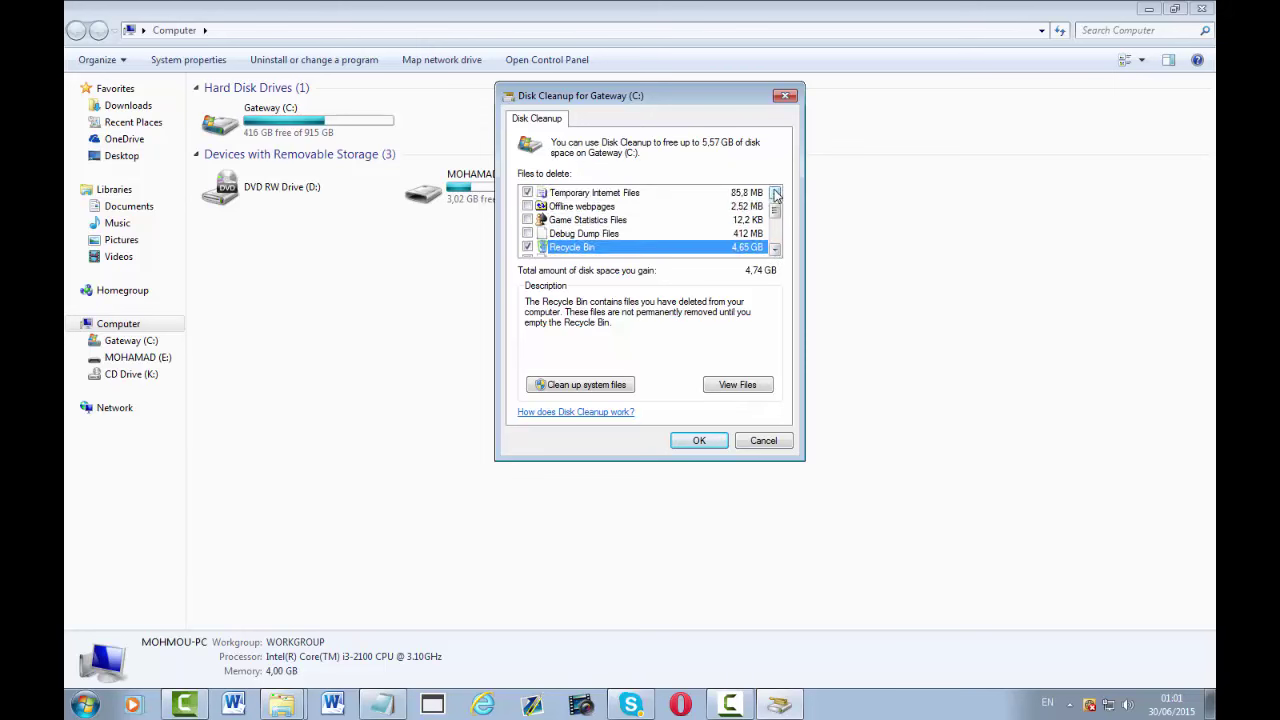
{"action": "left_click", "coordinate": [775, 193]}
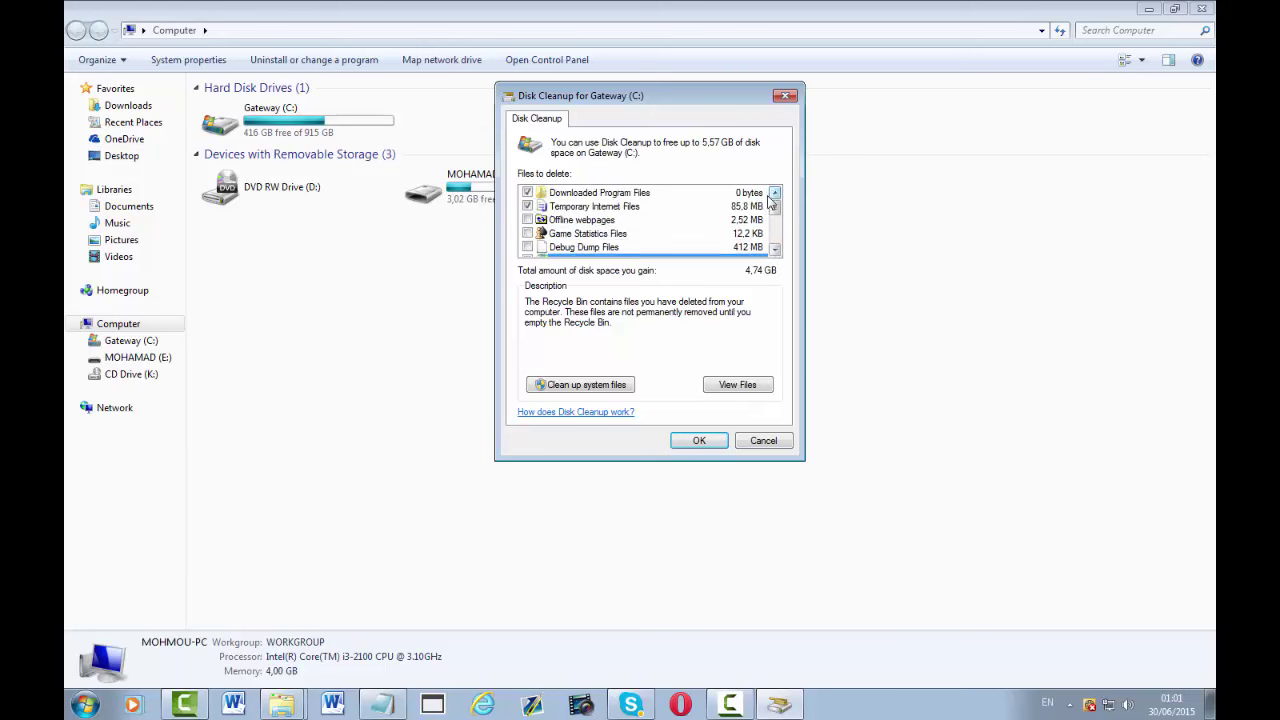
Step: Run the cleanup of Gateway (C:) and confirm permanently deleting the selected files
{"action": "left_click", "coordinate": [705, 443]}
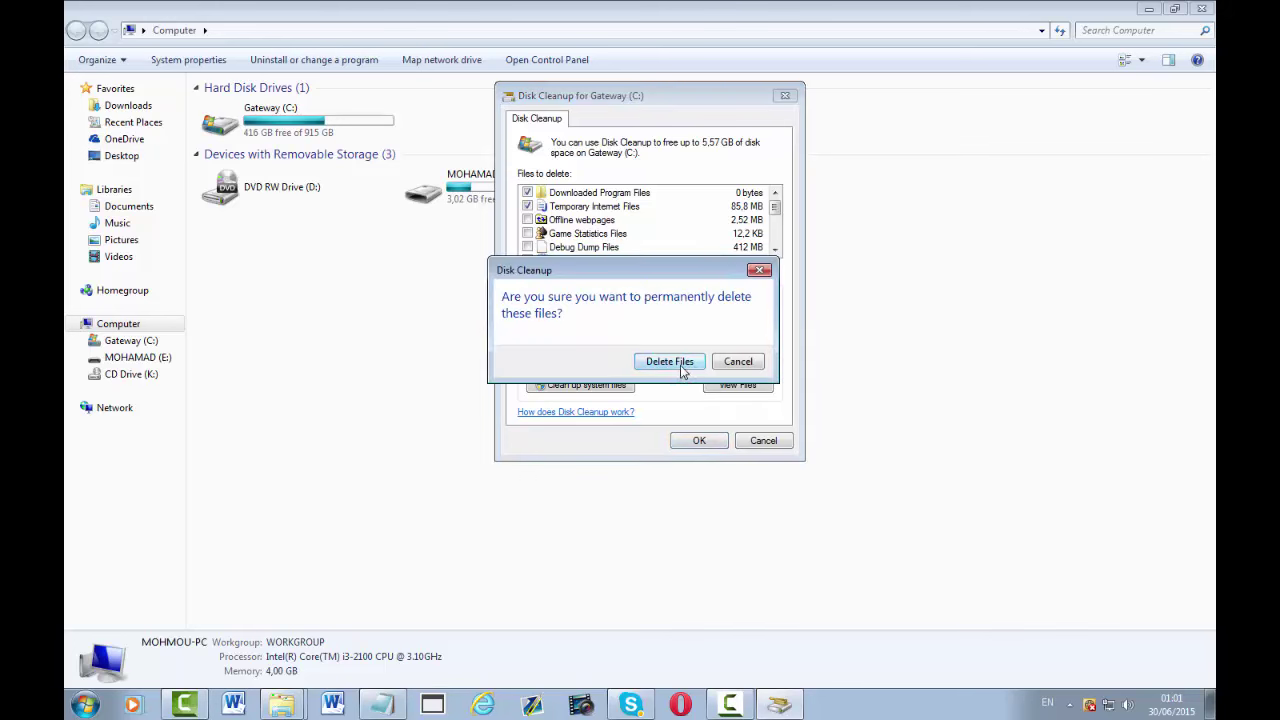
{"action": "left_click", "coordinate": [682, 369]}
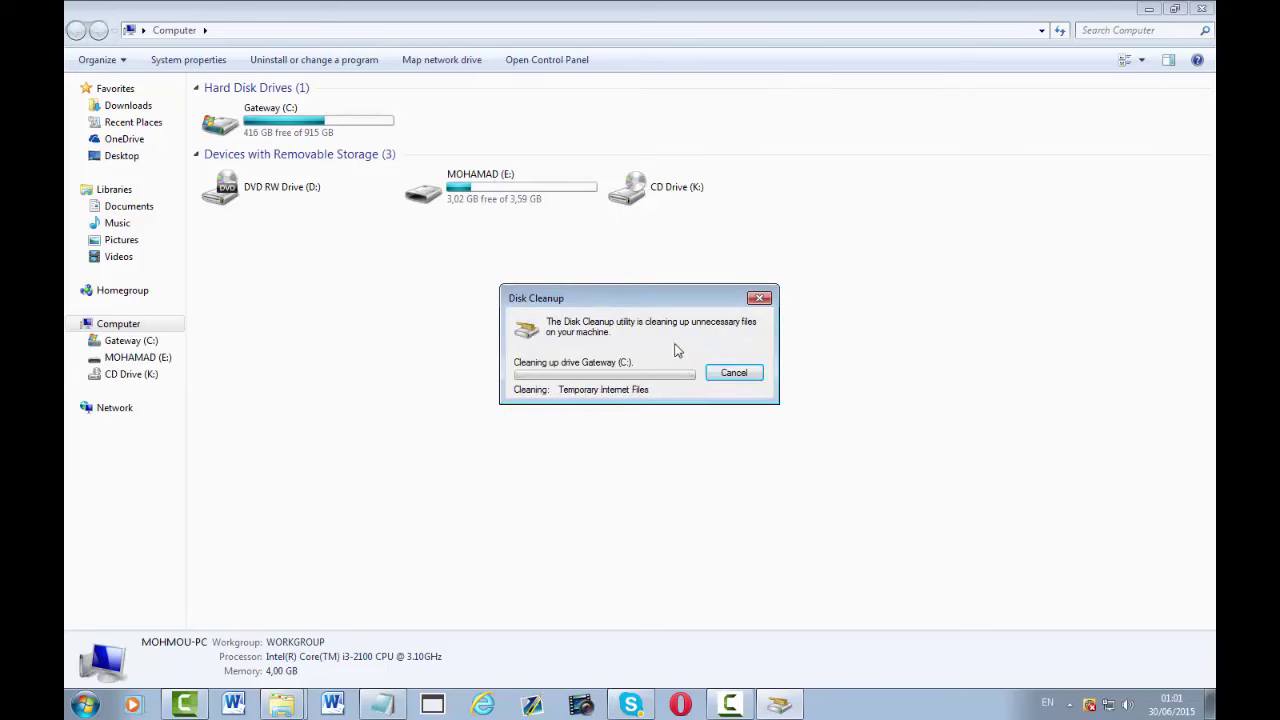
{"action": "mouse_move", "coordinate": [660, 296]}
{"action": "left_mouse_down"}
{"action": "mouse_move", "coordinate": [702, 273]}
{"action": "mouse_move", "coordinate": [692, 222]}
{"action": "mouse_move", "coordinate": [630, 244]}
{"action": "mouse_move", "coordinate": [624, 274]}
{"action": "mouse_move", "coordinate": [638, 288]}
{"action": "left_mouse_up"}
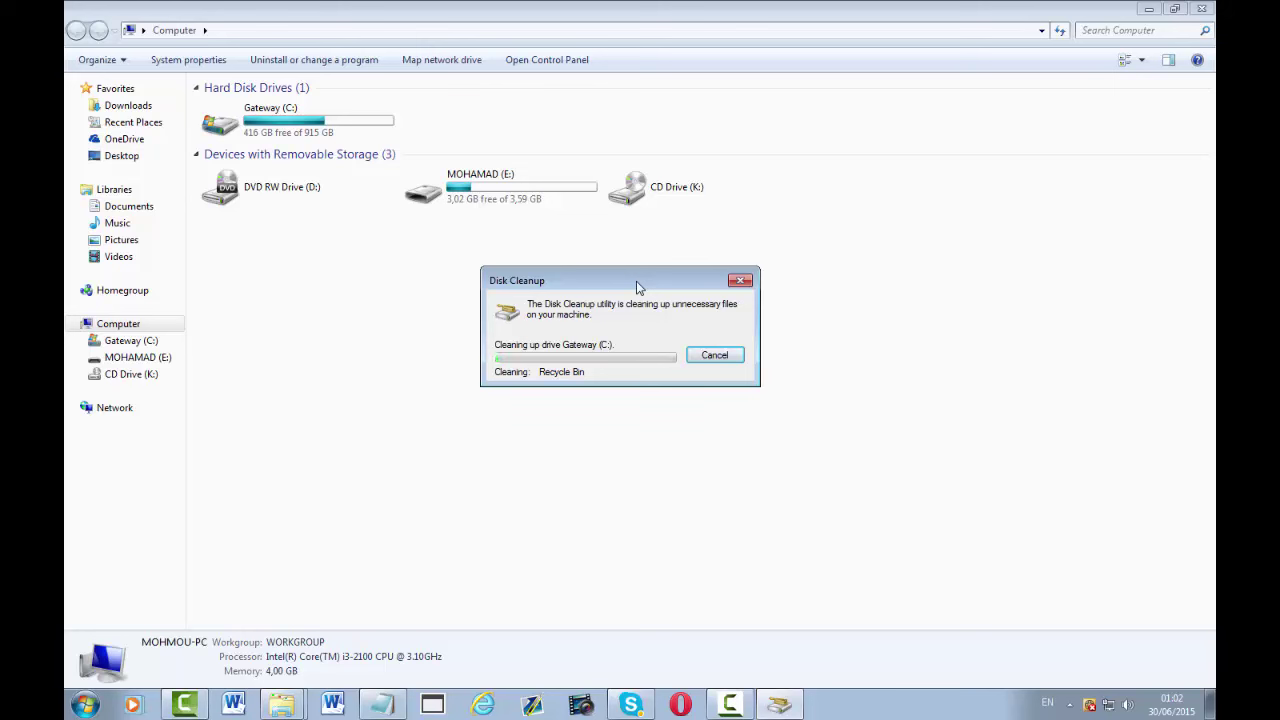
{"action": "left_click", "coordinate": [730, 705]}
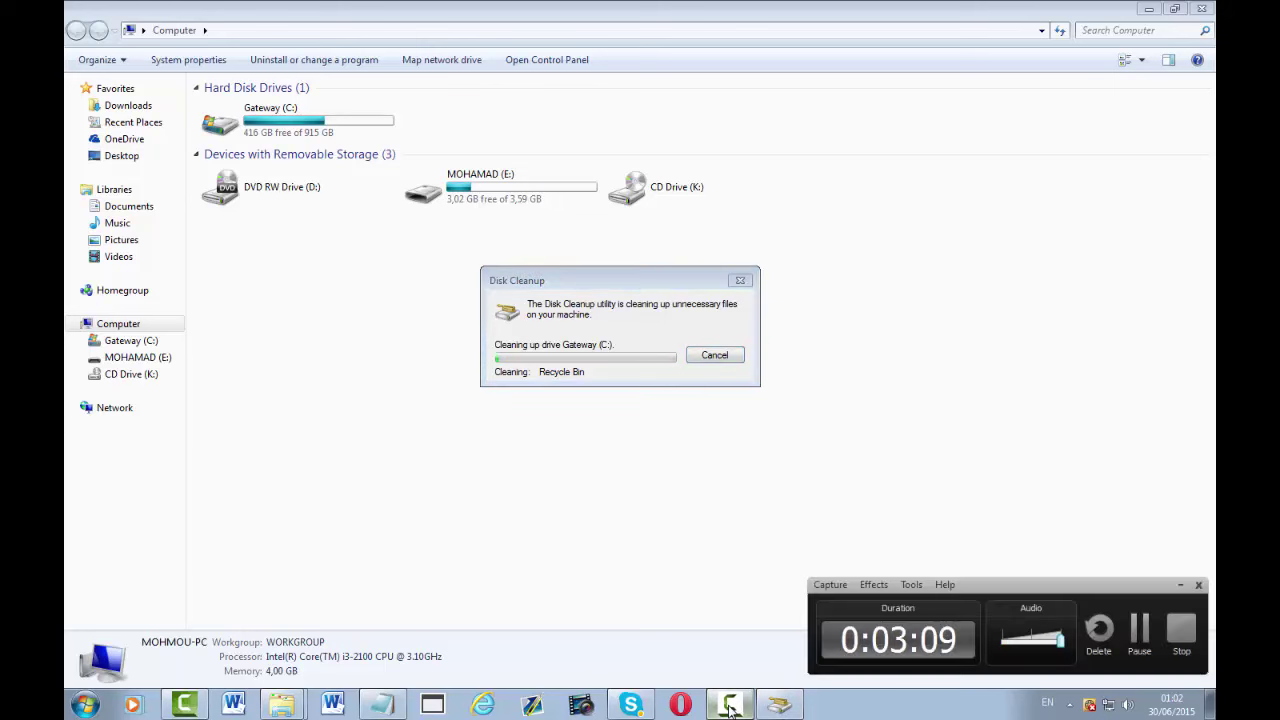
{"action": "left_click", "coordinate": [1145, 637]}
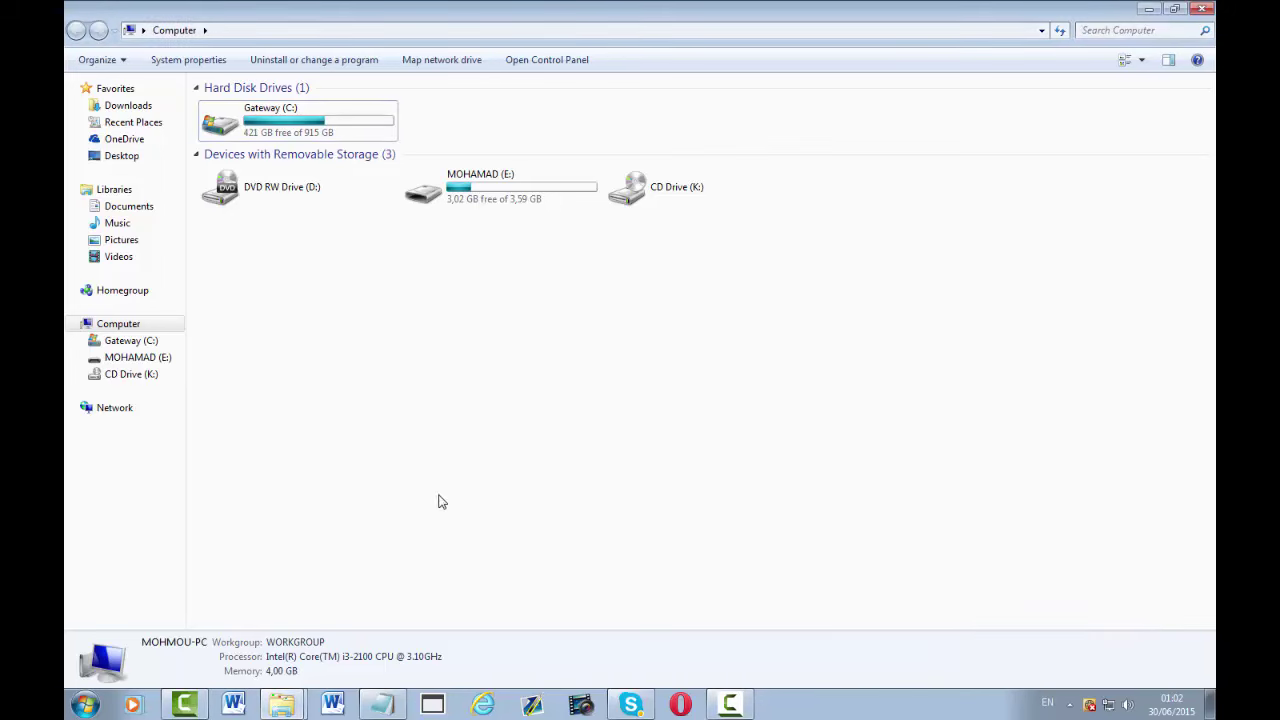
{"action": "left_click_drag", "start_coordinate": [260, 310], "coordinate": [655, 452]}
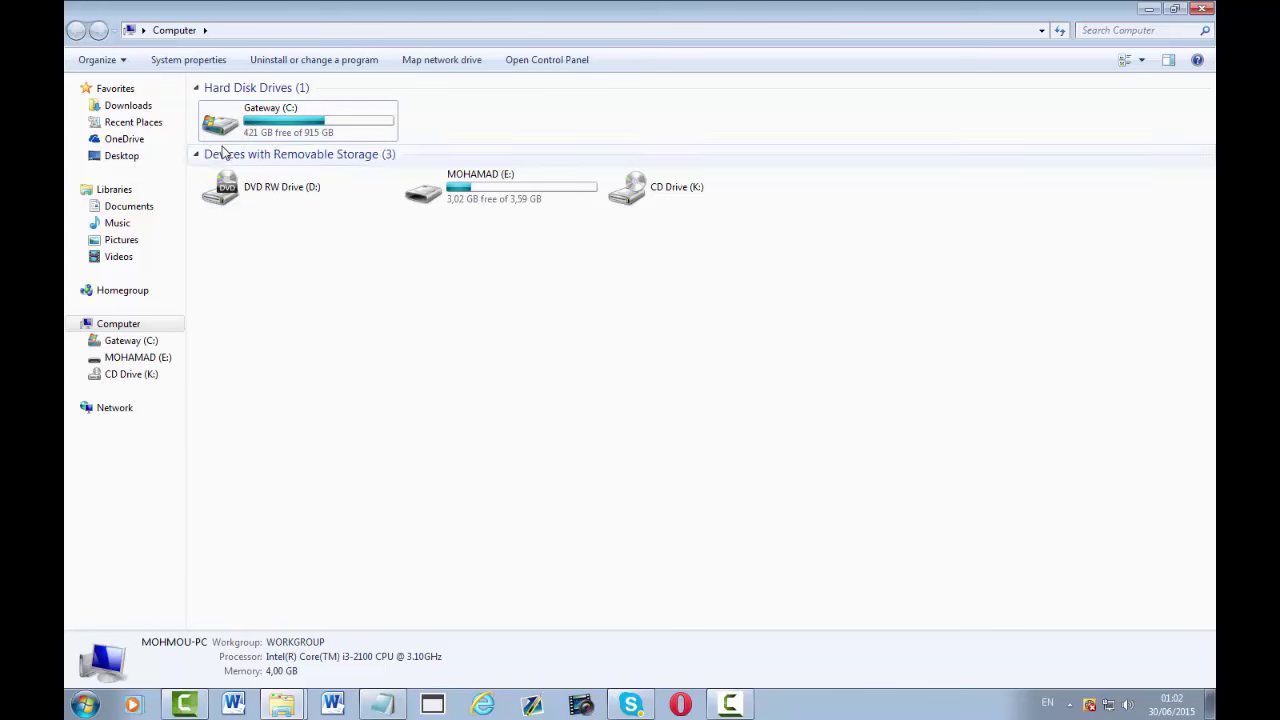
{"action": "left_click_drag", "start_coordinate": [233, 255], "coordinate": [322, 297]}
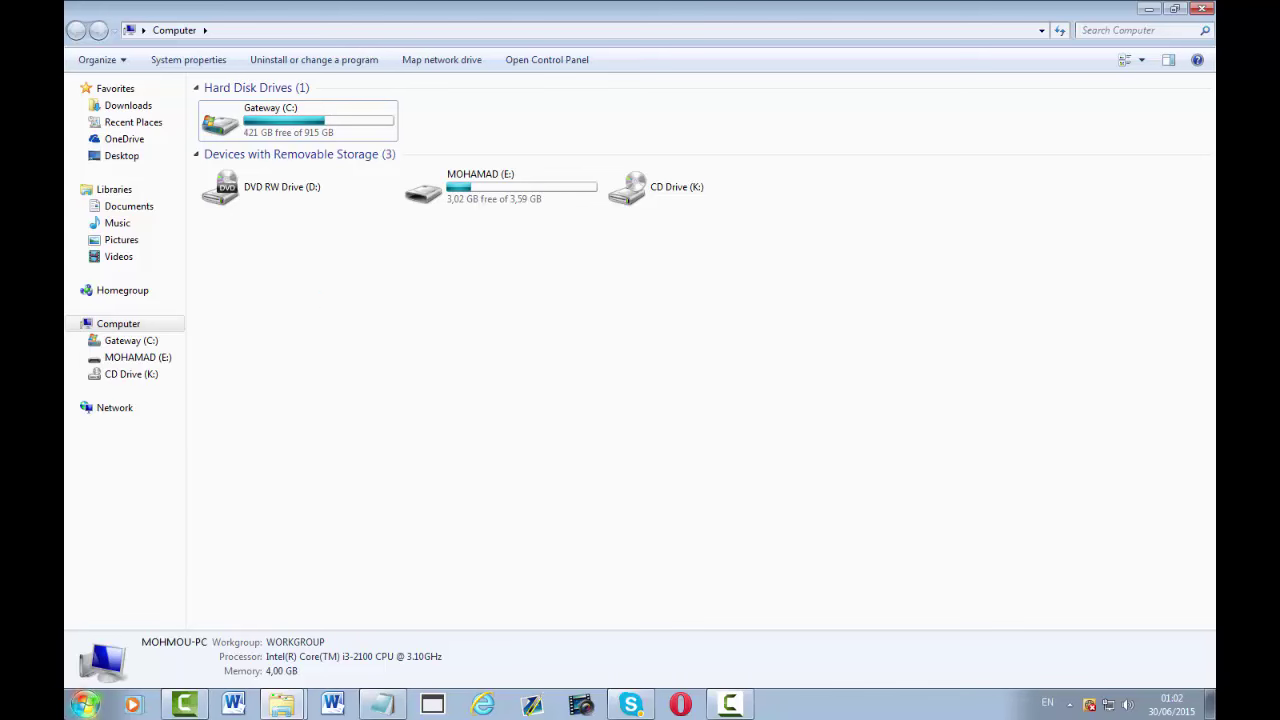
Step: Try to open the temporary files folder by running %temp% from the Start menu search
{"action": "key", "text": "super"}
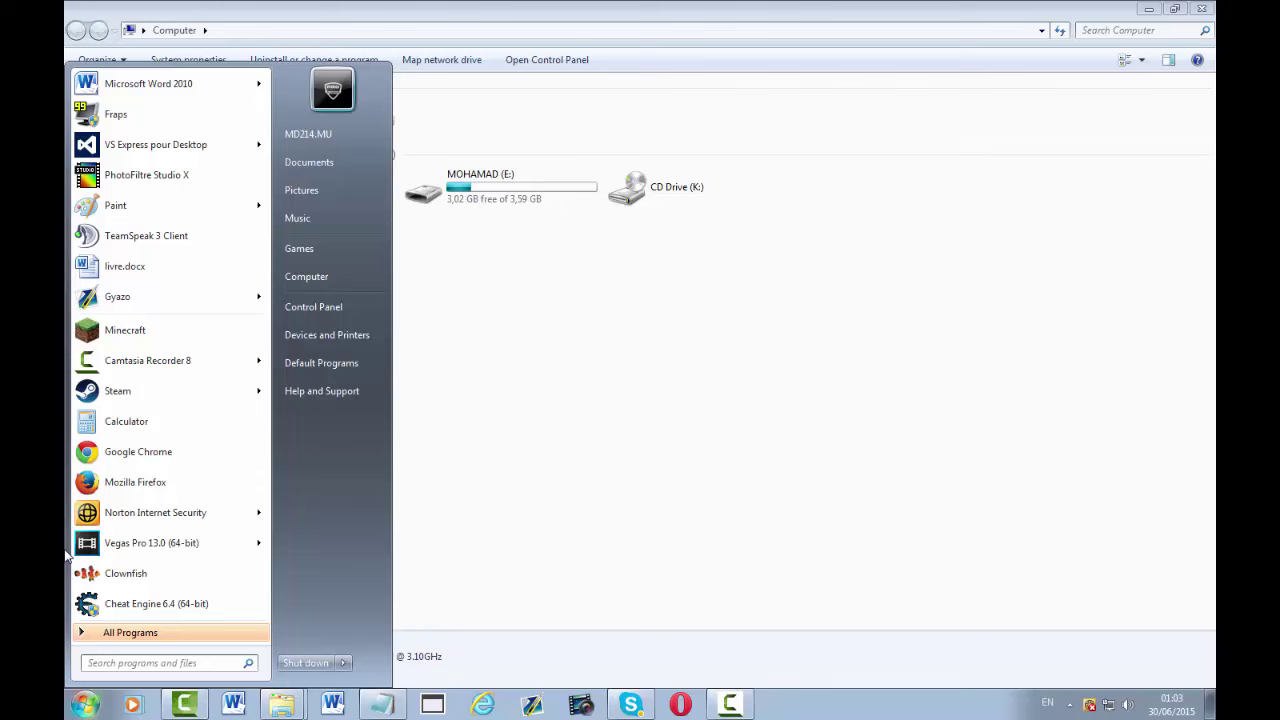
{"action": "right_click", "coordinate": [85, 706]}
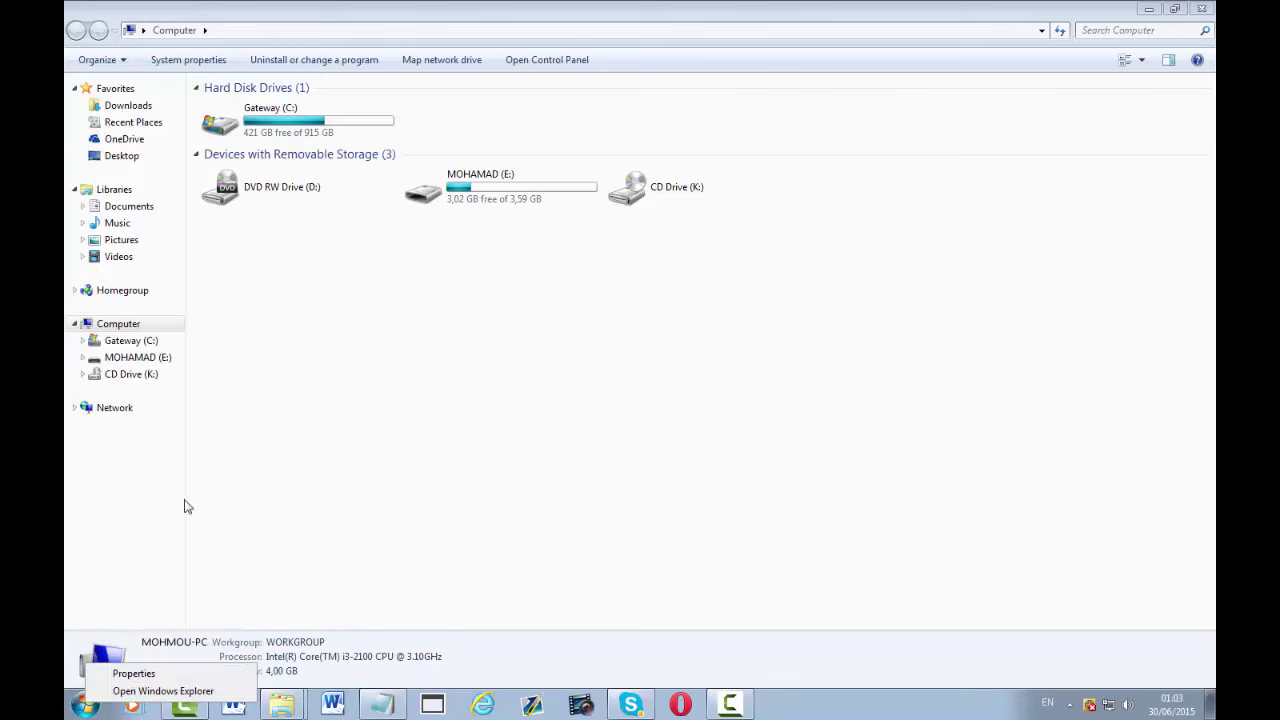
{"action": "left_click", "coordinate": [85, 706]}
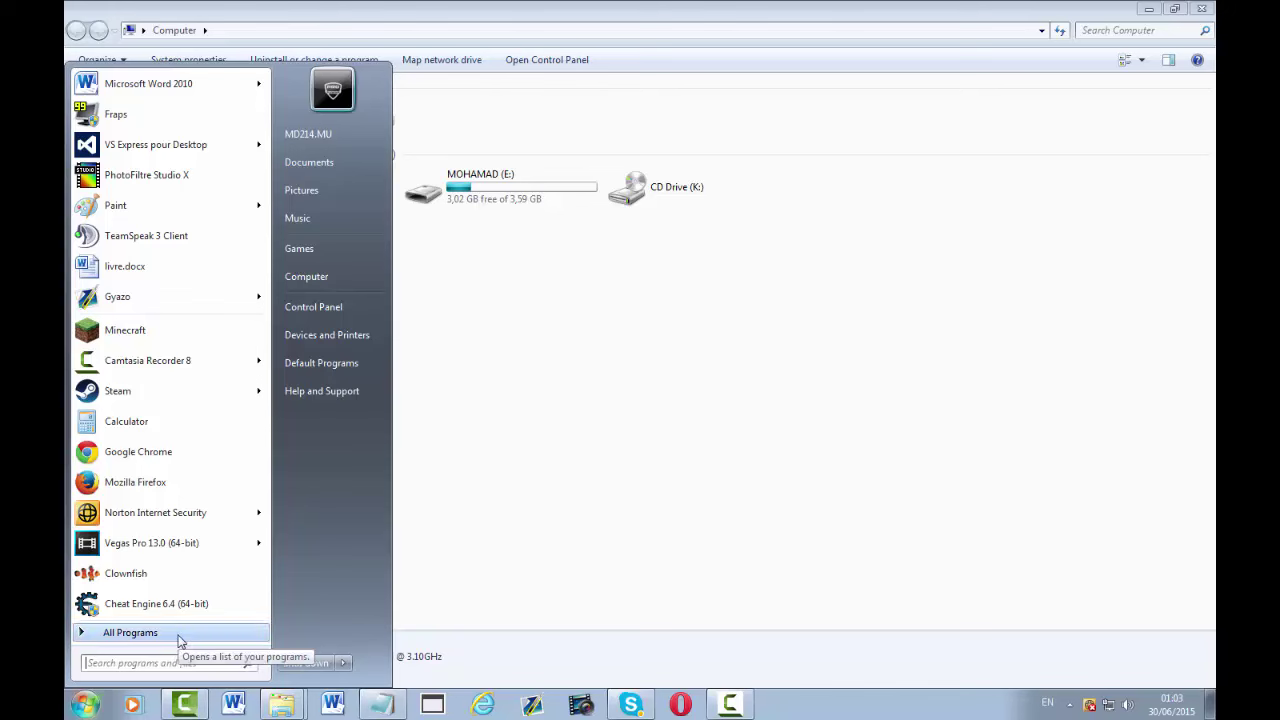
{"action": "type", "text": "%temp"}
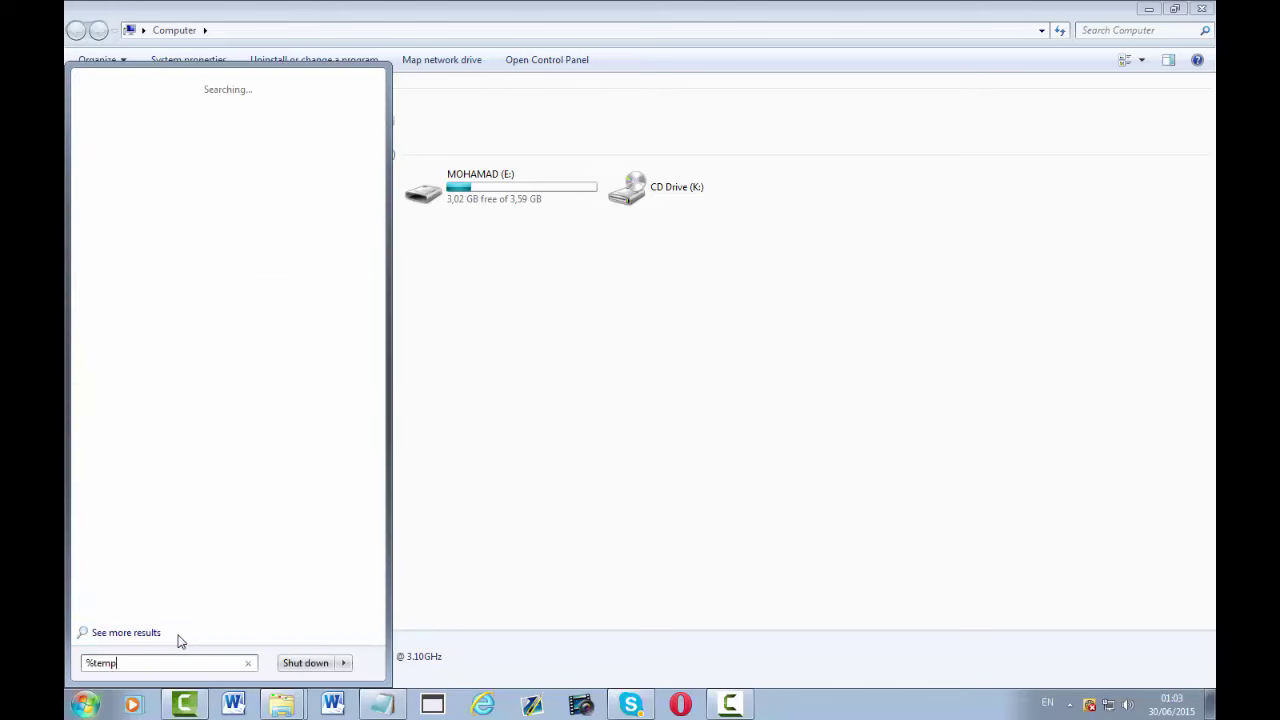
{"action": "type", "text": "%"}
{"action": "key", "text": "Return"}
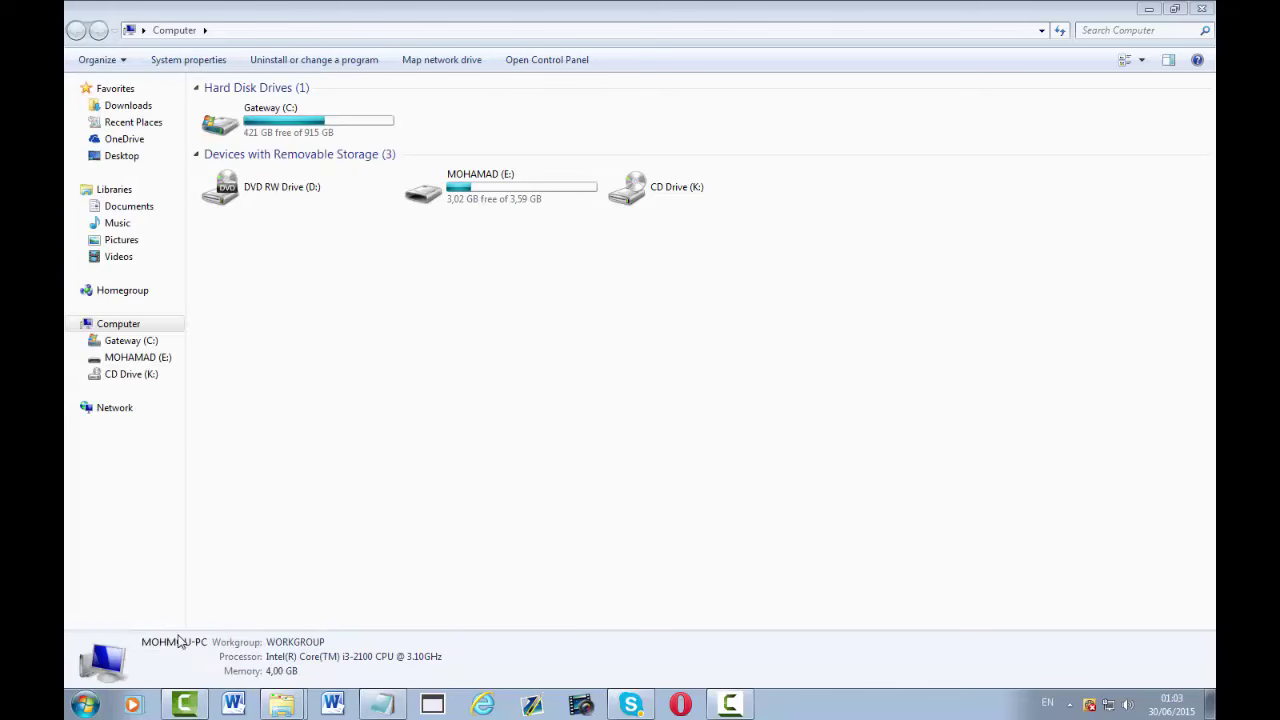
Step: Run %temp% to open the user's Temp folder and maximize its window
{"action": "key", "text": "super"}
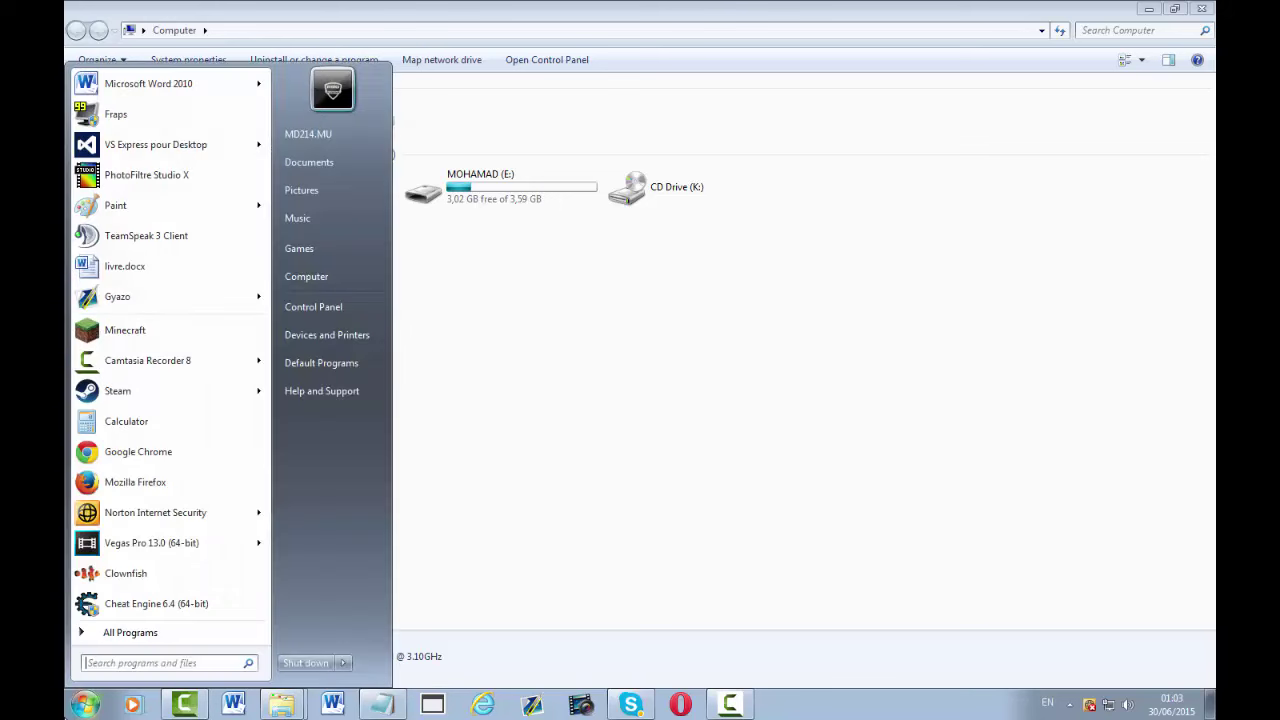
{"action": "type", "text": "%temp"}
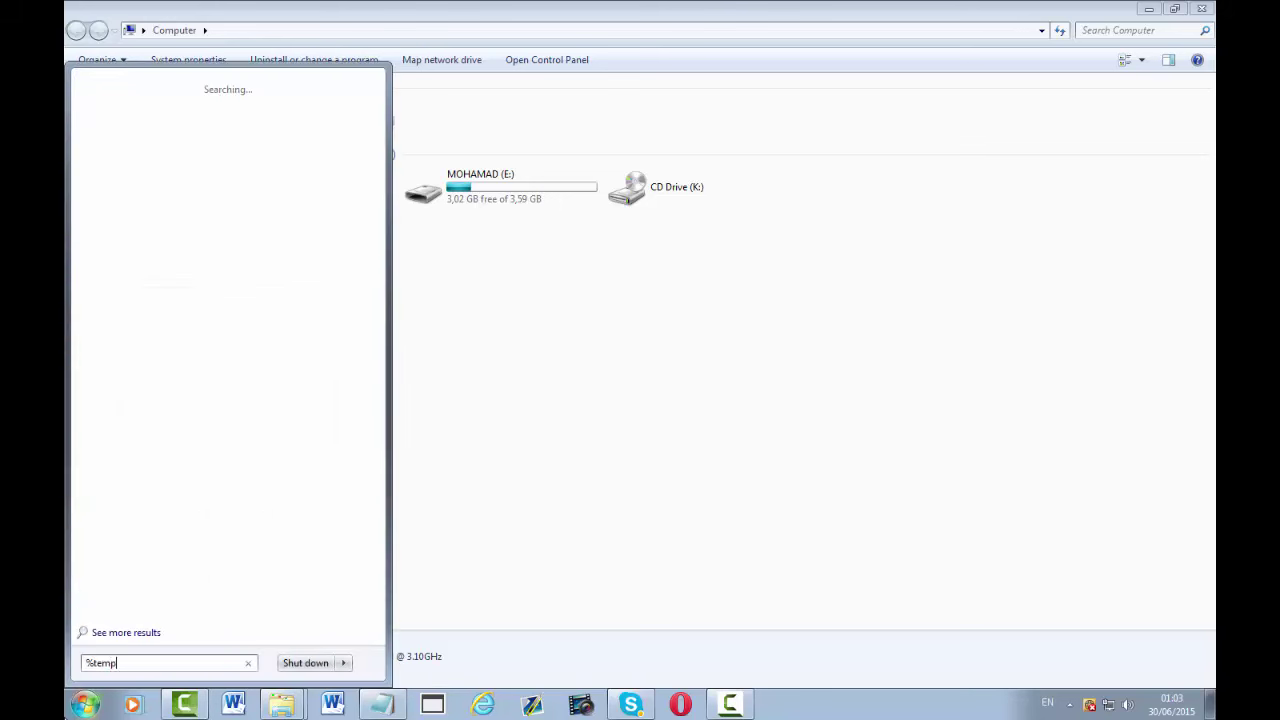
{"action": "type", "text": "%"}
{"action": "key", "text": "Return"}
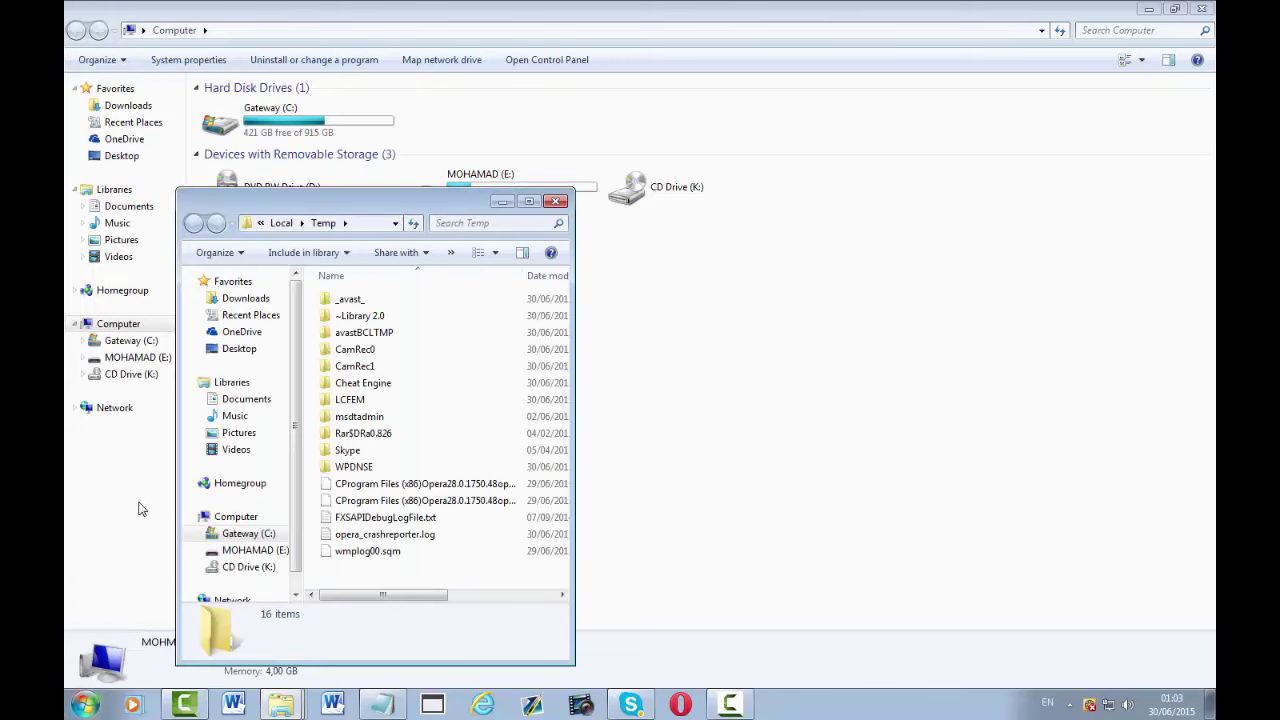
{"action": "left_click", "coordinate": [529, 201]}
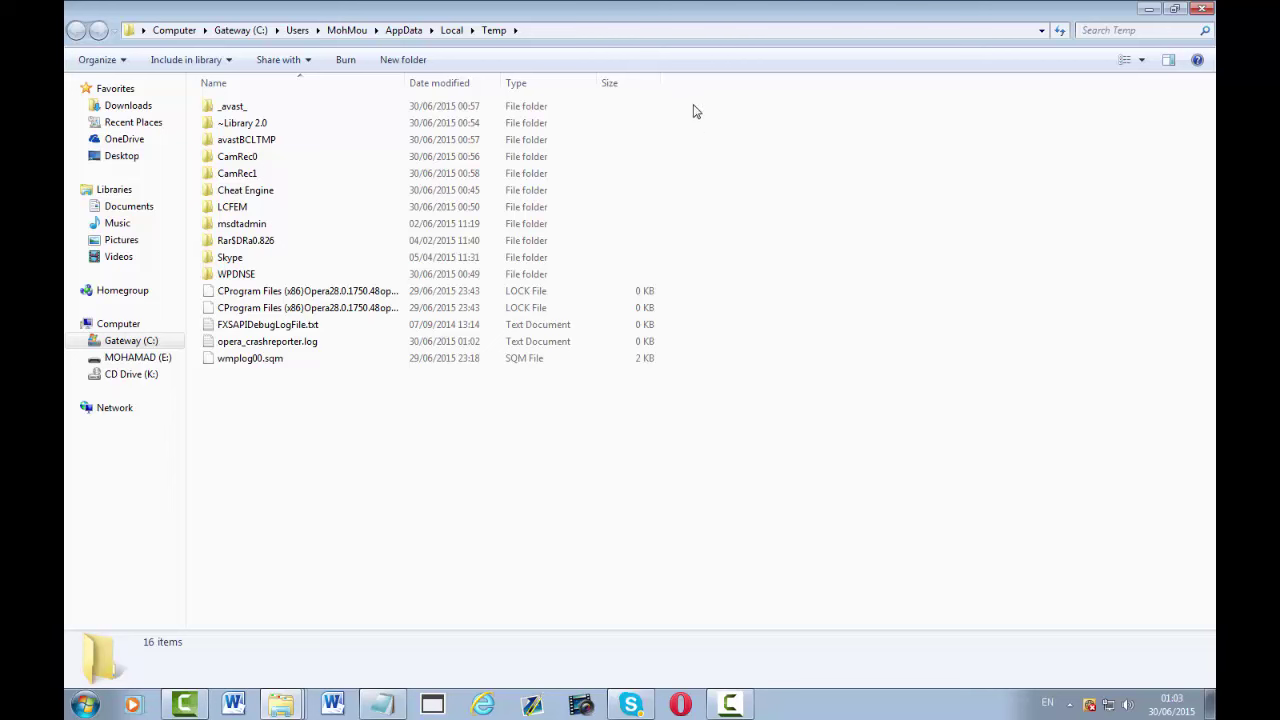
{"action": "left_click_drag", "start_coordinate": [705, 110], "coordinate": [827, 315]}
{"action": "key", "text": "ctrl+a"}
{"action": "left_click", "coordinate": [614, 521]}
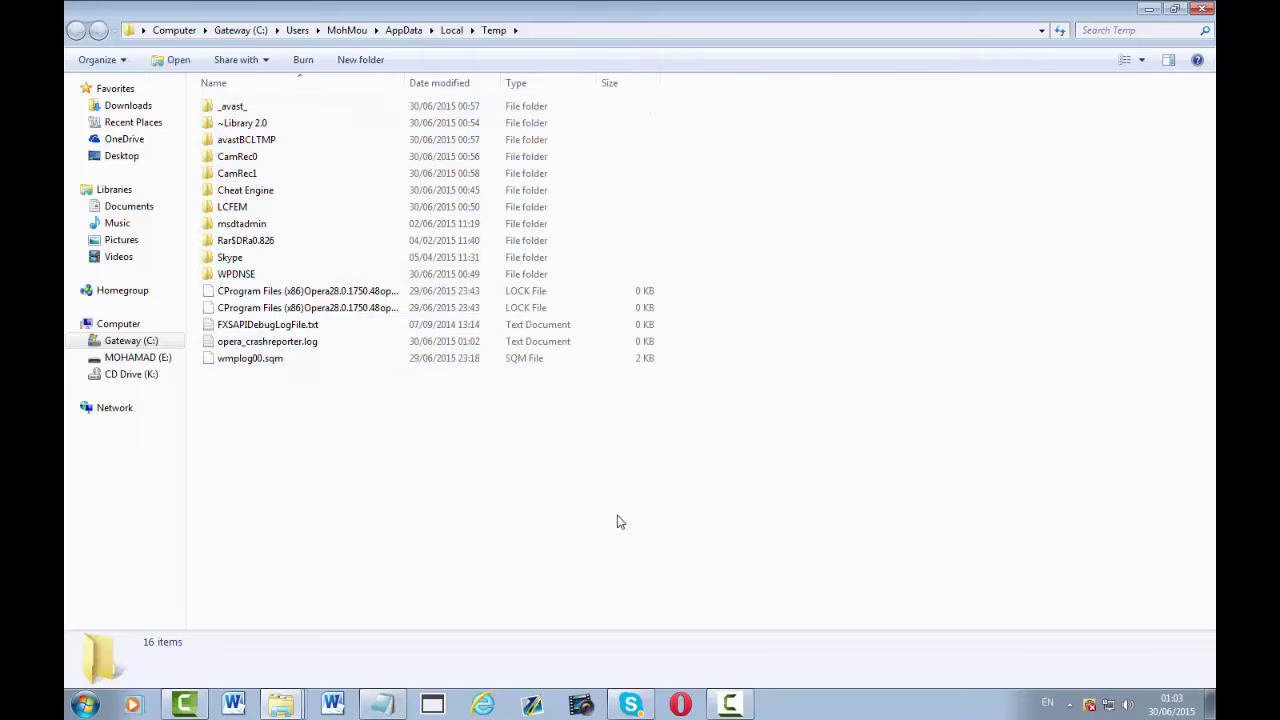
{"action": "left_click_drag", "start_coordinate": [707, 438], "coordinate": [828, 170]}
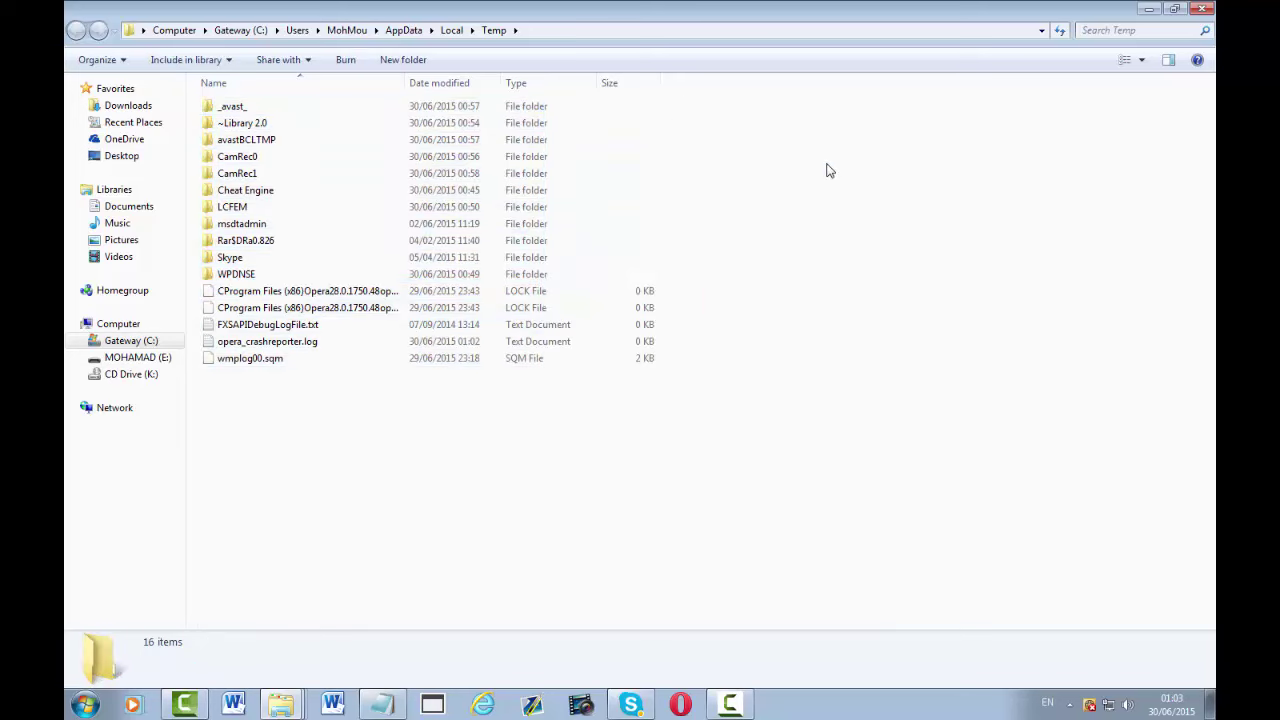
Step: Move everything in the Temp folder except the _avast_ folder to the Recycle Bin, agreeing to delete the shared Cheat Engine folder
{"action": "key", "text": "ctrl+a"}
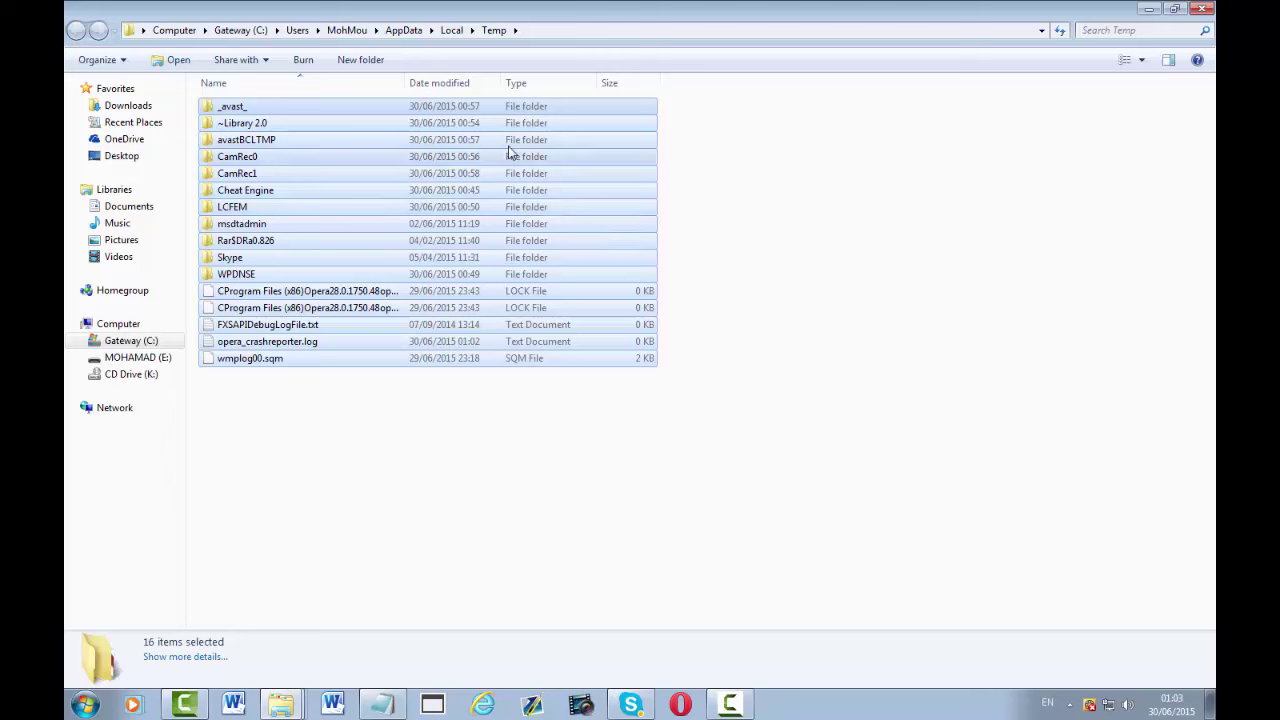
{"action": "left_click", "coordinate": [425, 108], "text": "ctrl"}
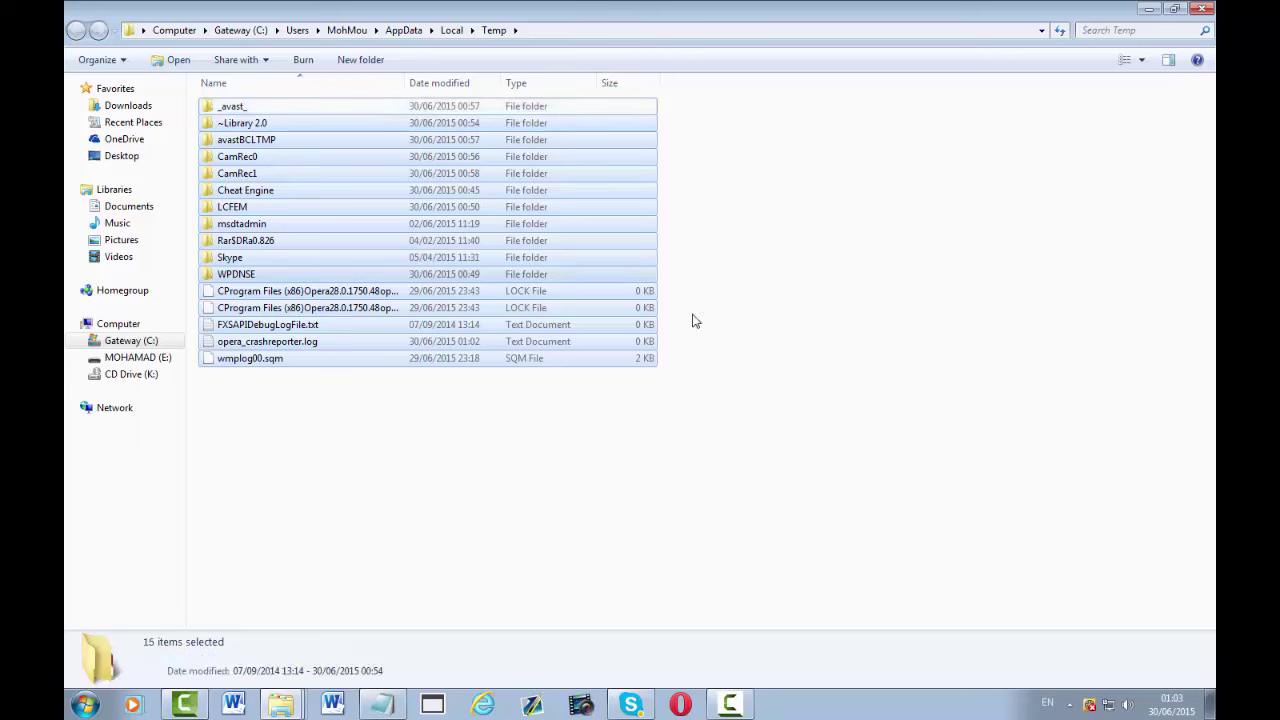
{"action": "key", "text": "Delete"}
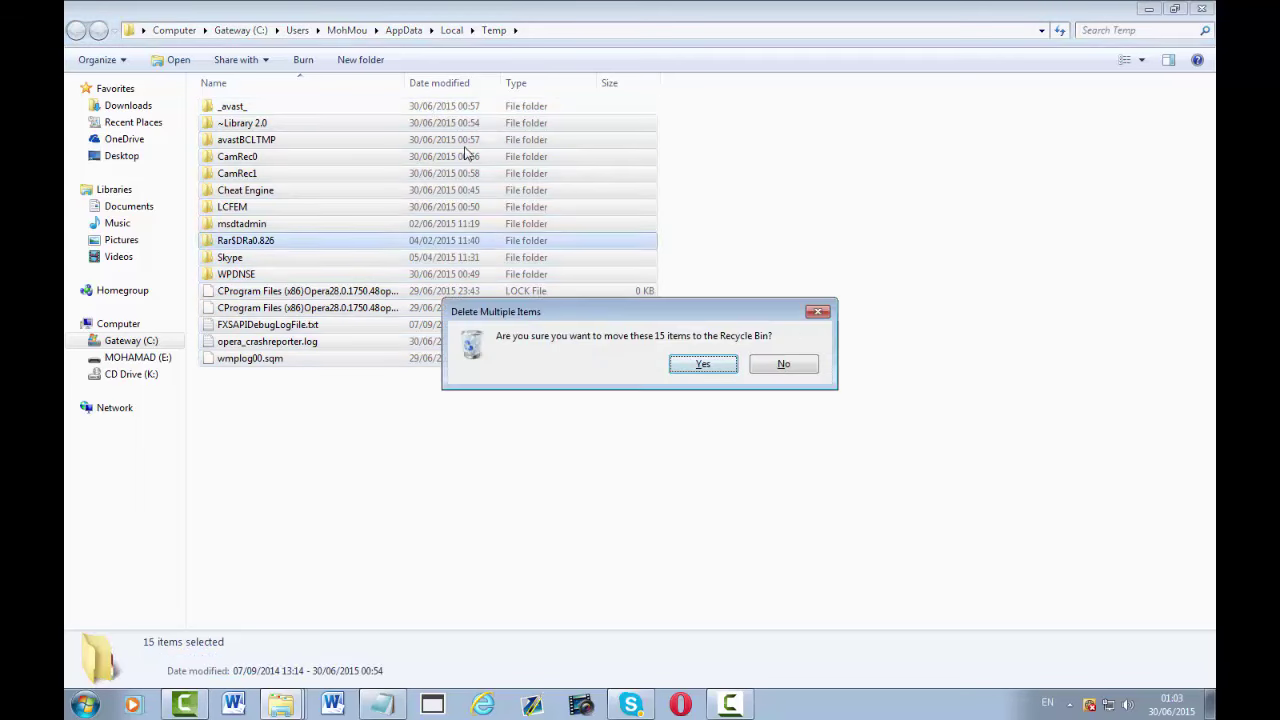
{"action": "left_click", "coordinate": [703, 366]}
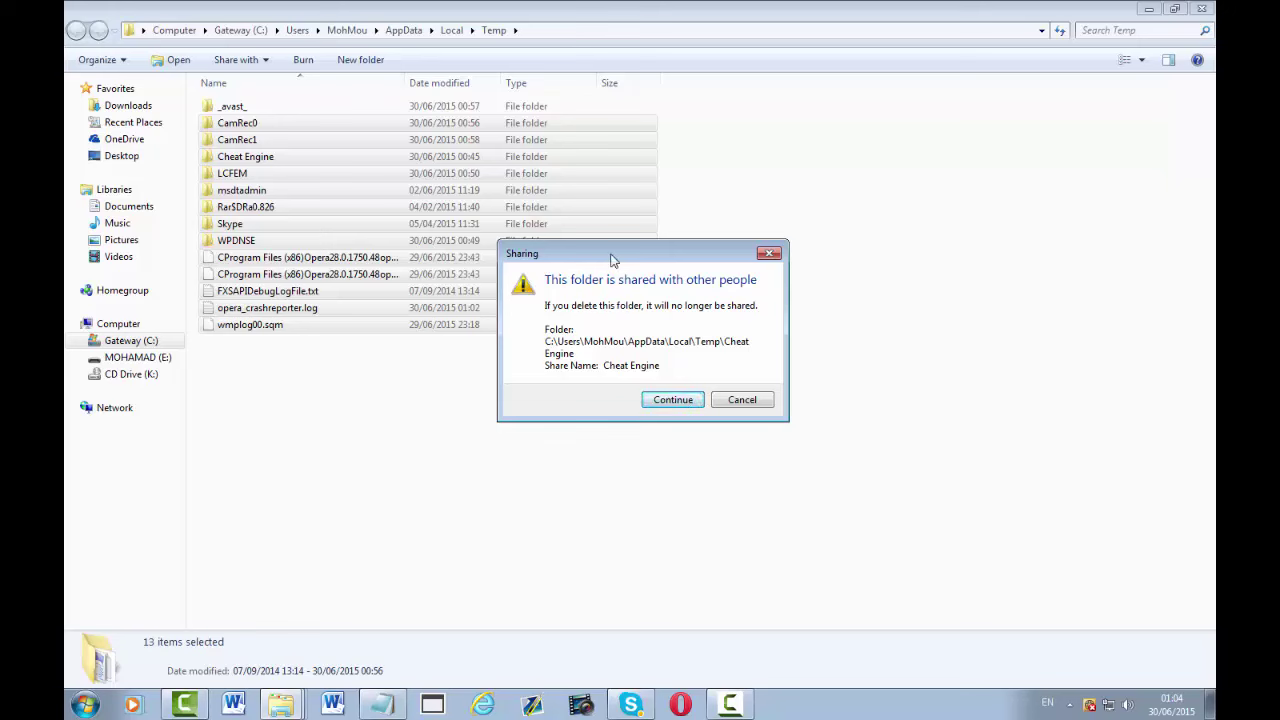
{"action": "left_click_drag", "start_coordinate": [628, 252], "coordinate": [850, 173]}
{"action": "left_click", "coordinate": [862, 310]}
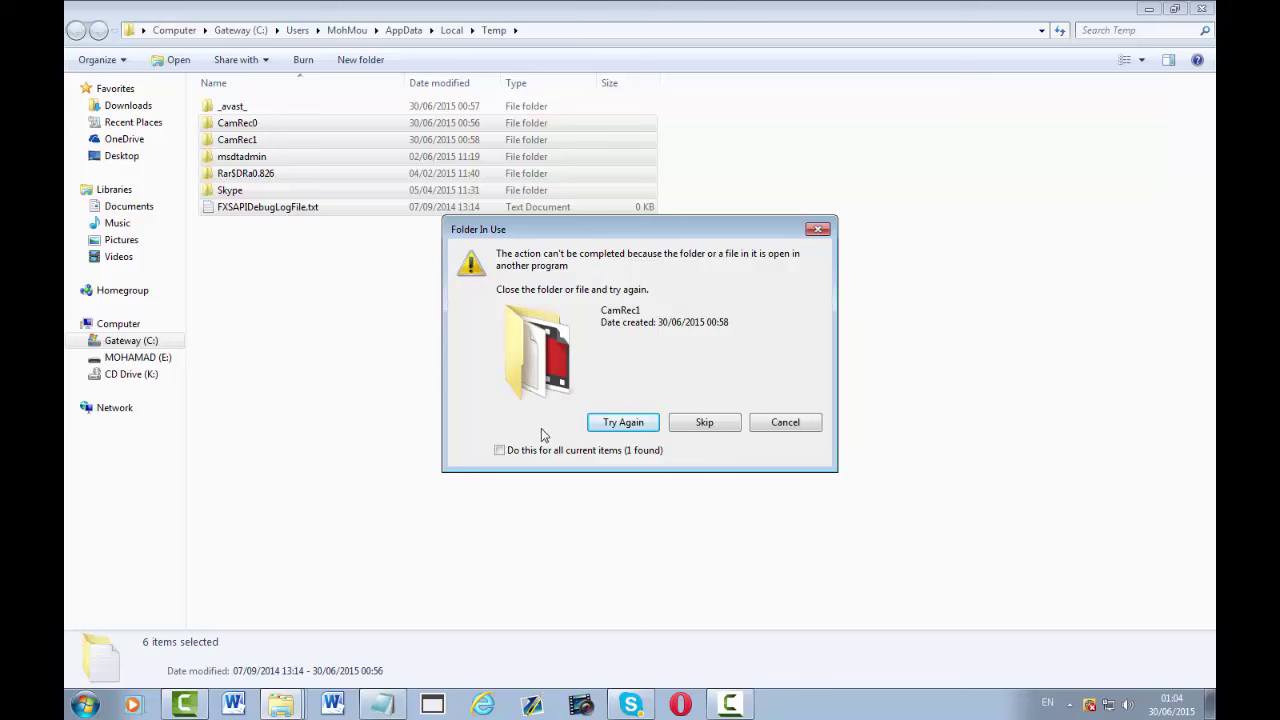
Step: Skip the in-use CamRec1 and Skype folders and the items needing administrator permission, applying the last two skips to all current items
{"action": "left_click_drag", "start_coordinate": [496, 236], "coordinate": [605, 224]}
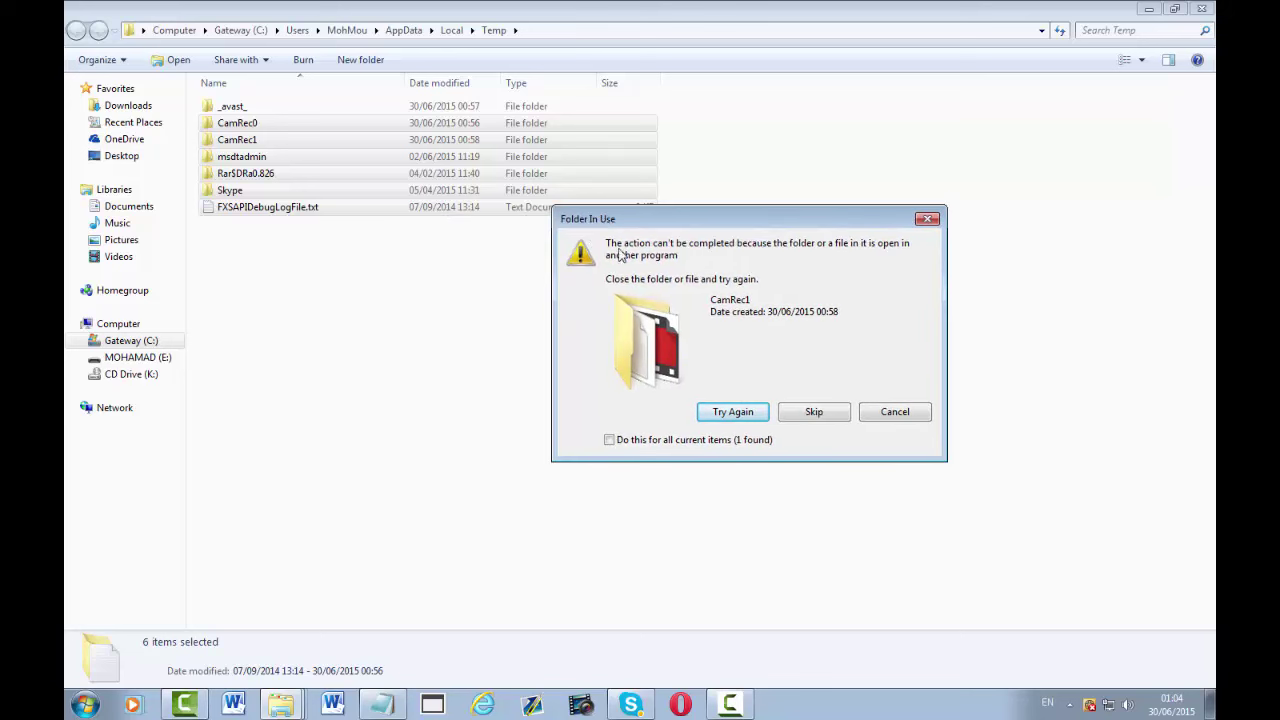
{"action": "left_click", "coordinate": [815, 419]}
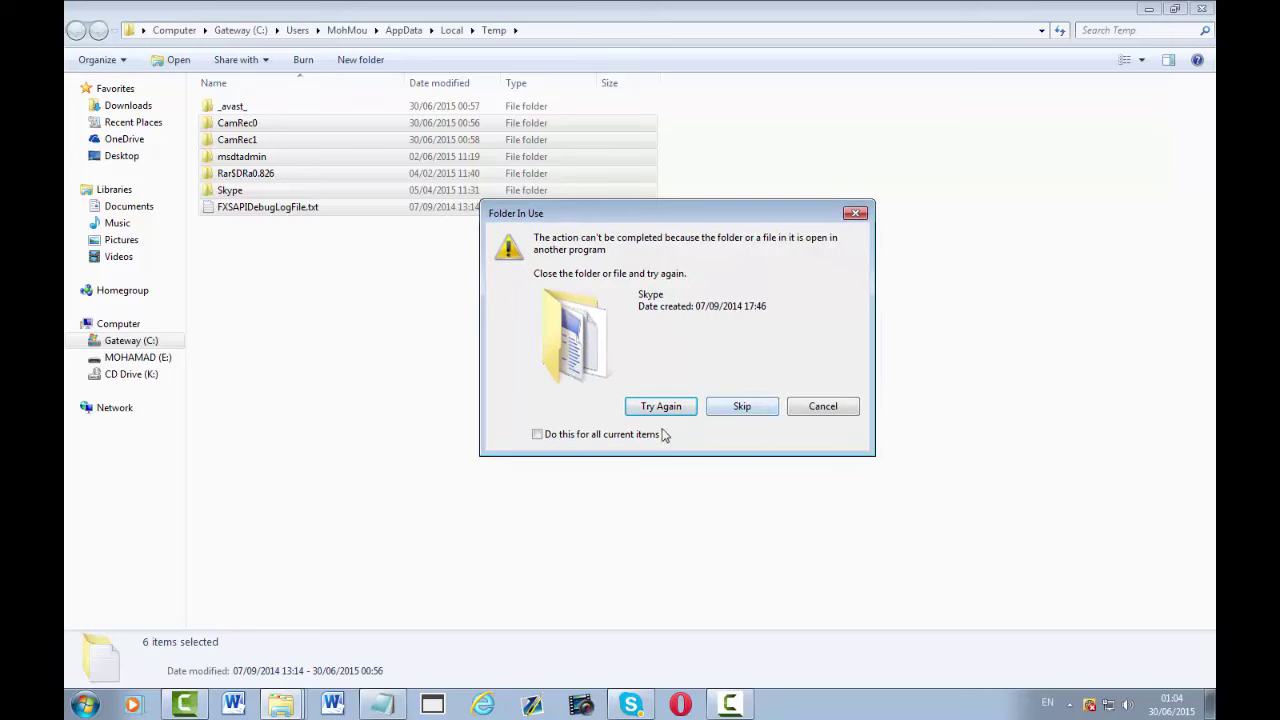
{"action": "left_click", "coordinate": [537, 434]}
{"action": "left_click", "coordinate": [741, 406]}
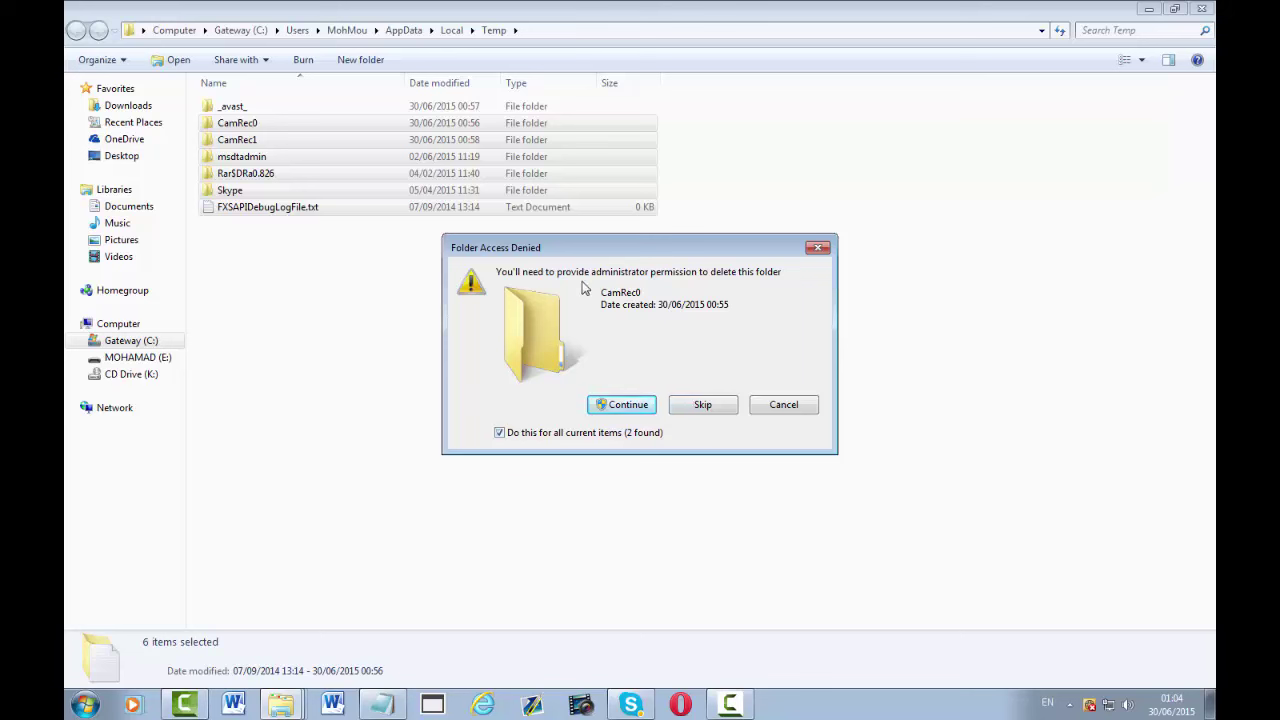
{"action": "left_click_drag", "start_coordinate": [601, 253], "coordinate": [622, 227]}
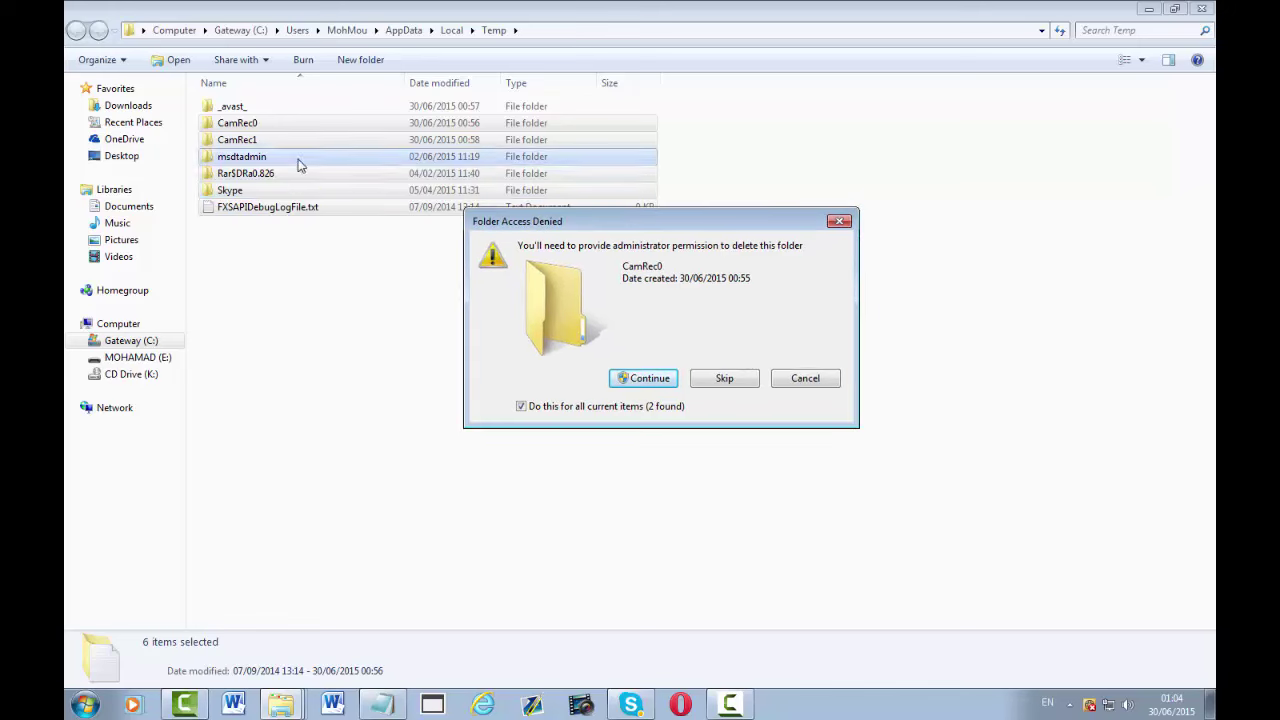
{"action": "left_click", "coordinate": [729, 381]}
{"action": "left_click_drag", "start_coordinate": [603, 455], "coordinate": [386, 249]}
{"action": "left_click", "coordinate": [394, 158]}
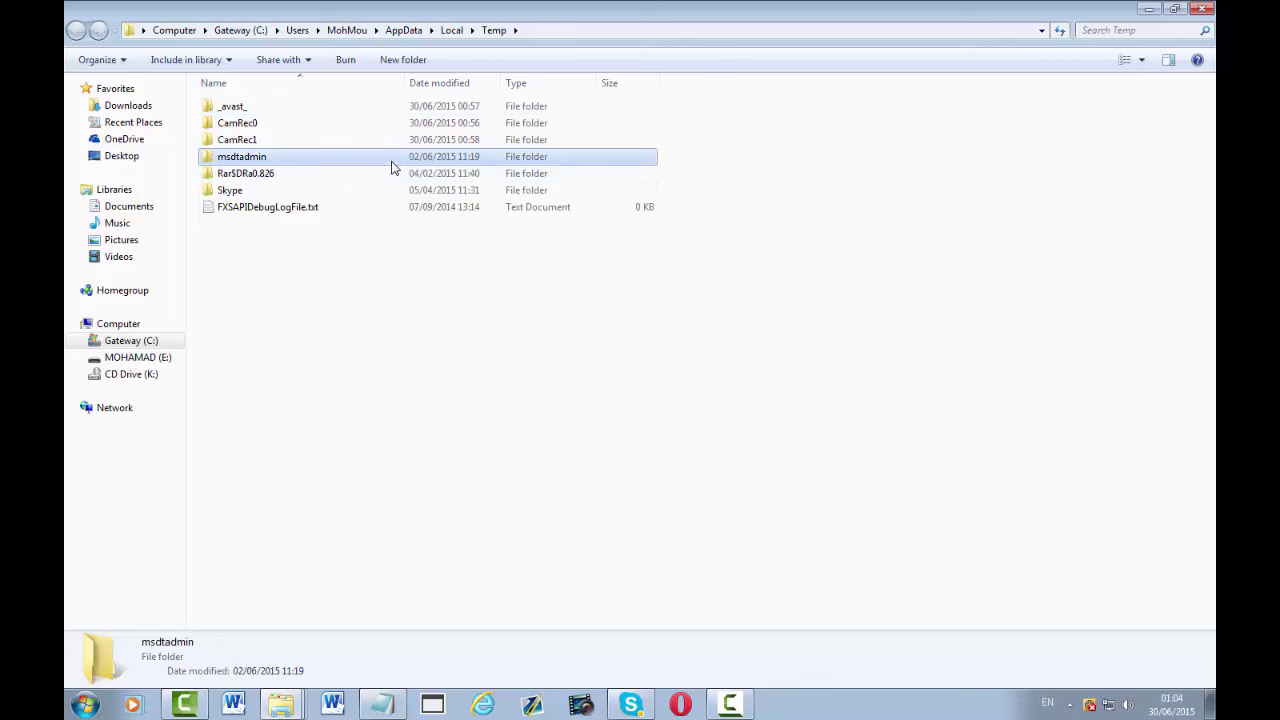
{"action": "key", "text": "Down"}
{"action": "key", "text": "Down"}
{"action": "key", "text": "Down"}
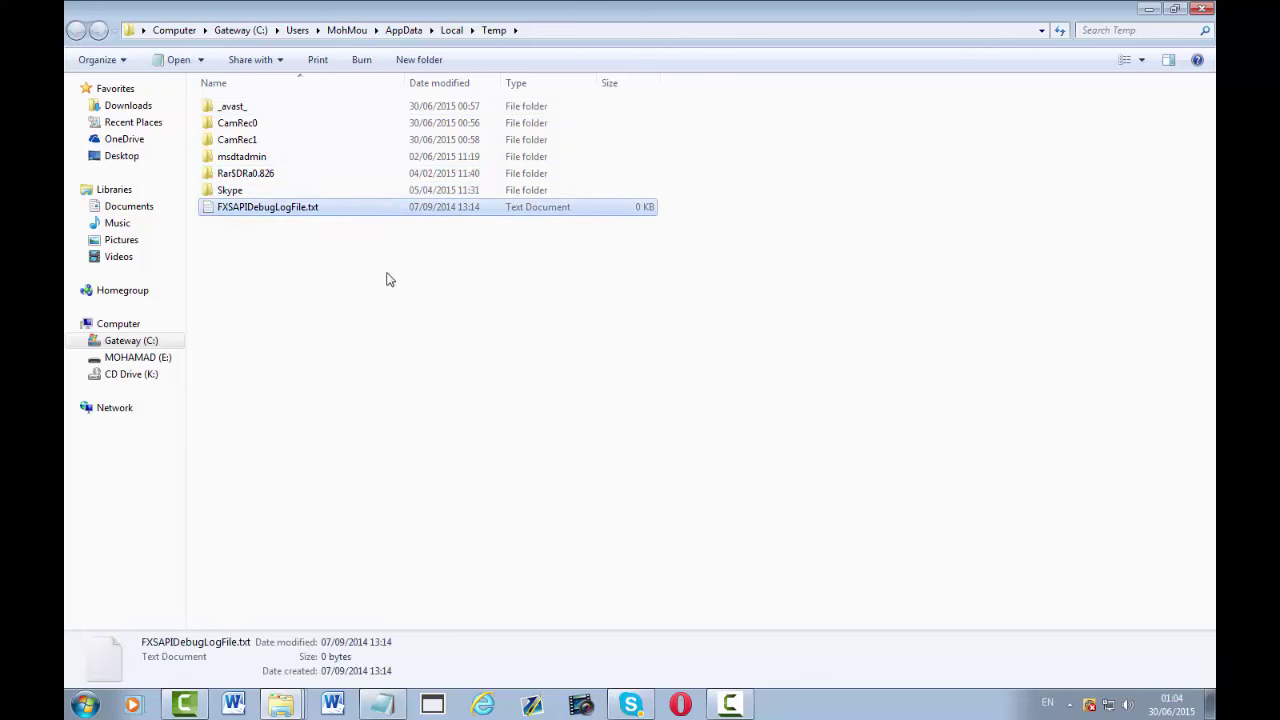
{"action": "left_click_drag", "start_coordinate": [386, 277], "coordinate": [290, 150]}
{"action": "left_click_drag", "start_coordinate": [786, 137], "coordinate": [522, 104]}
{"action": "left_click_drag", "start_coordinate": [825, 437], "coordinate": [577, 343]}
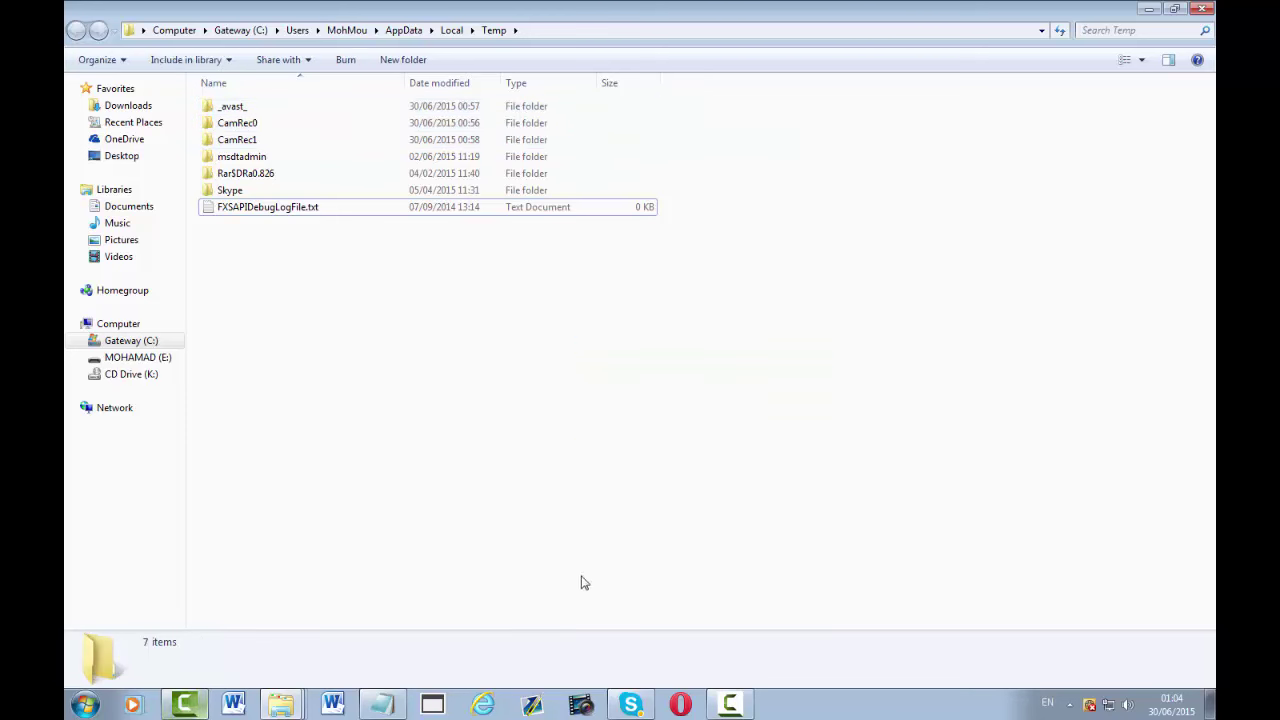
{"action": "left_click_drag", "start_coordinate": [511, 449], "coordinate": [364, 312]}
Step: Open the Computer window and check the free space on the Gateway (C:) drive
{"action": "key", "text": "super+e"}
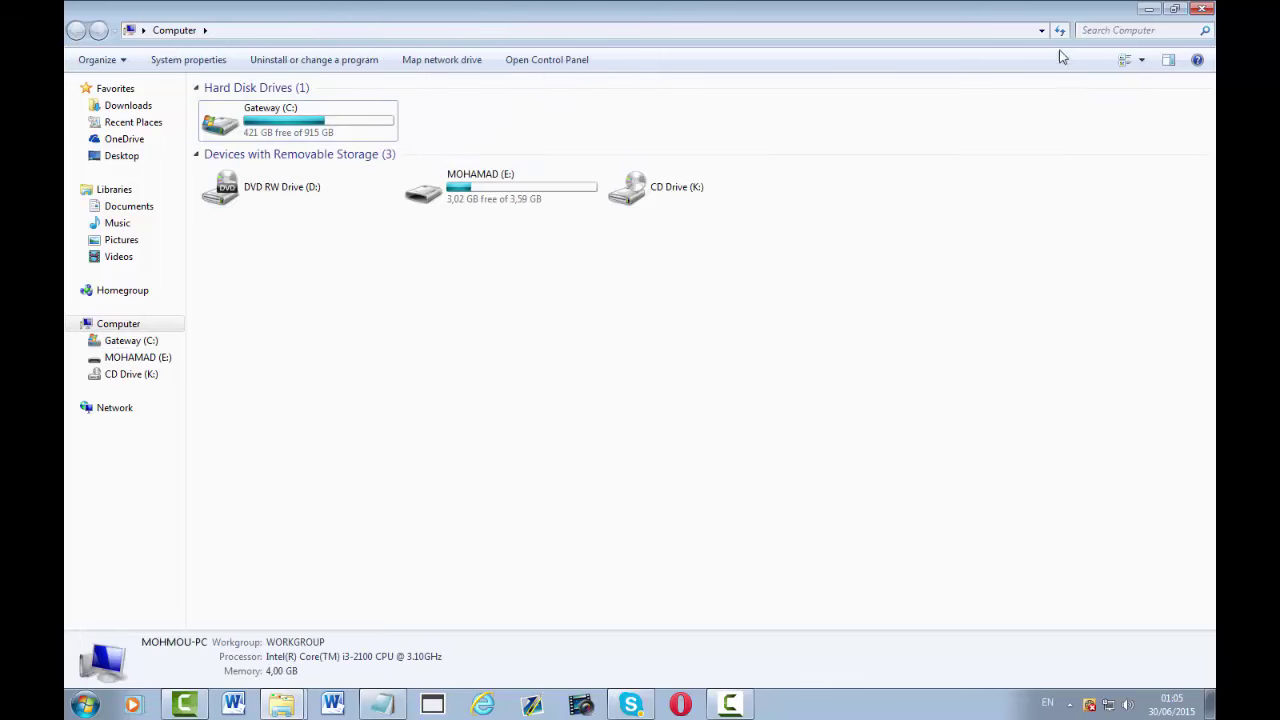
{"action": "left_click_drag", "start_coordinate": [622, 345], "coordinate": [613, 430]}
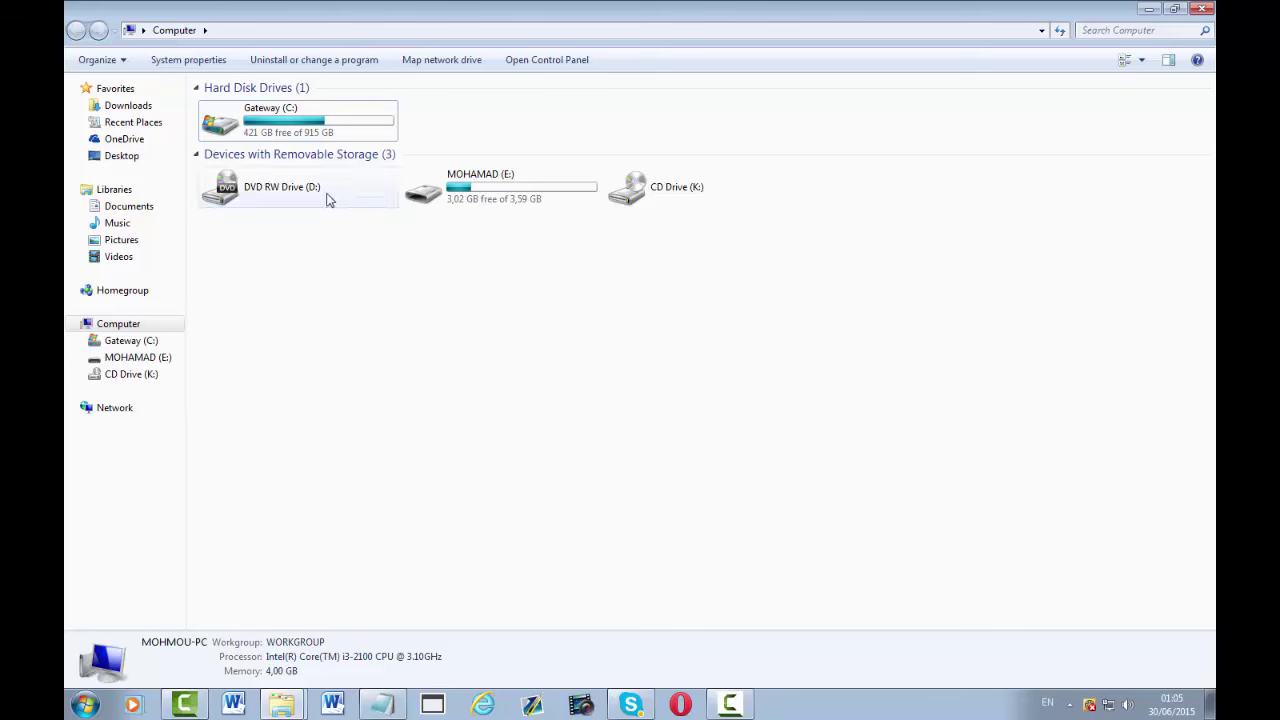
{"action": "left_click", "coordinate": [329, 136]}
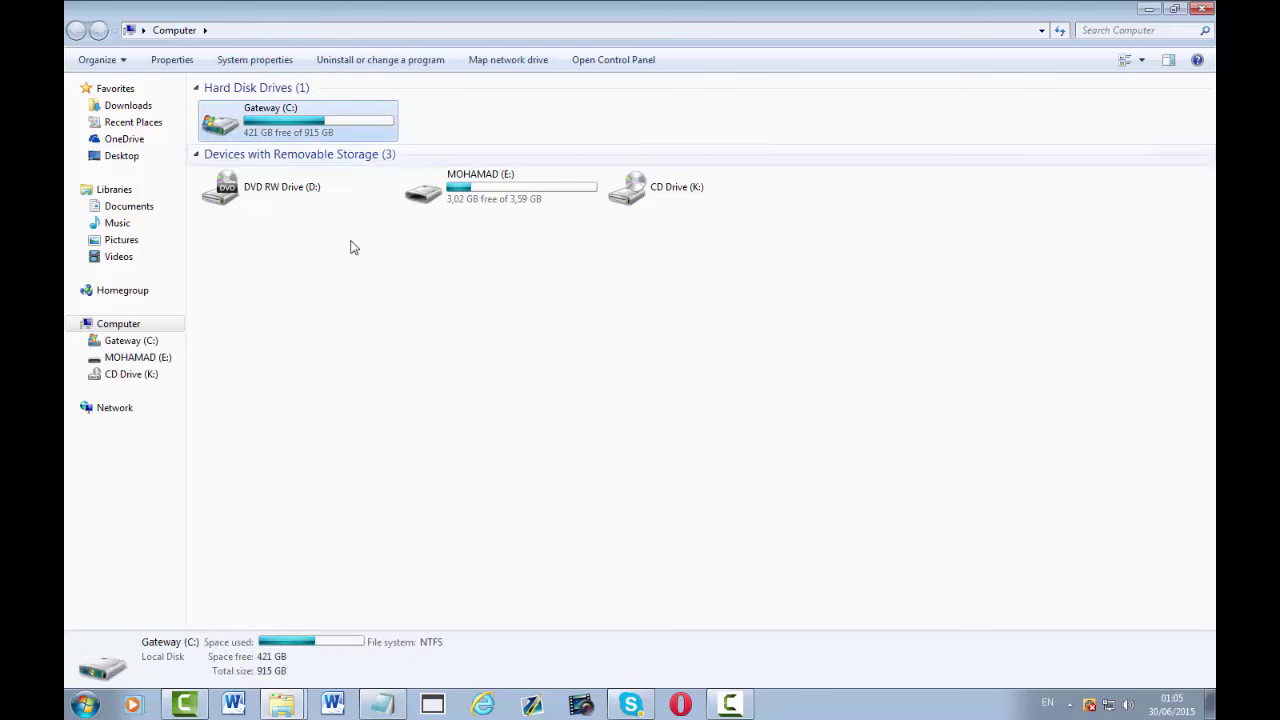
{"action": "left_click", "coordinate": [386, 338]}
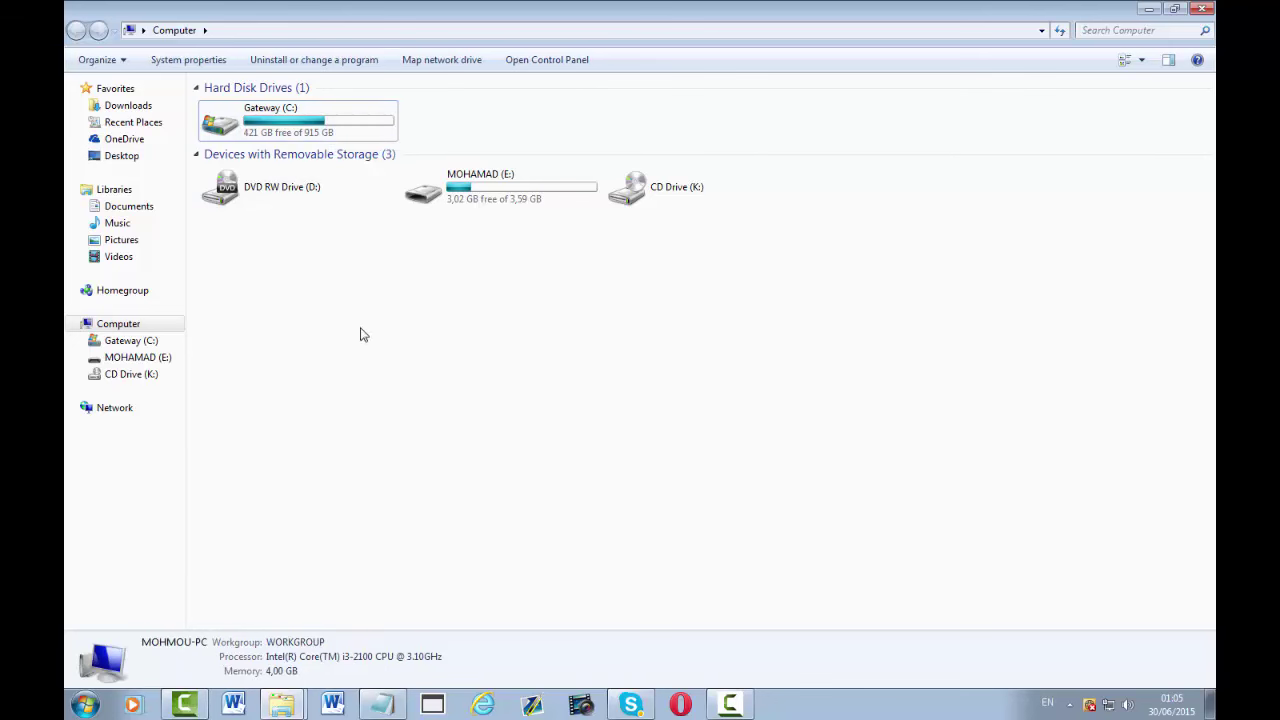
Step: View the computer's basic system information and close its window
{"action": "right_click", "coordinate": [389, 389]}
{"action": "left_click", "coordinate": [449, 558]}
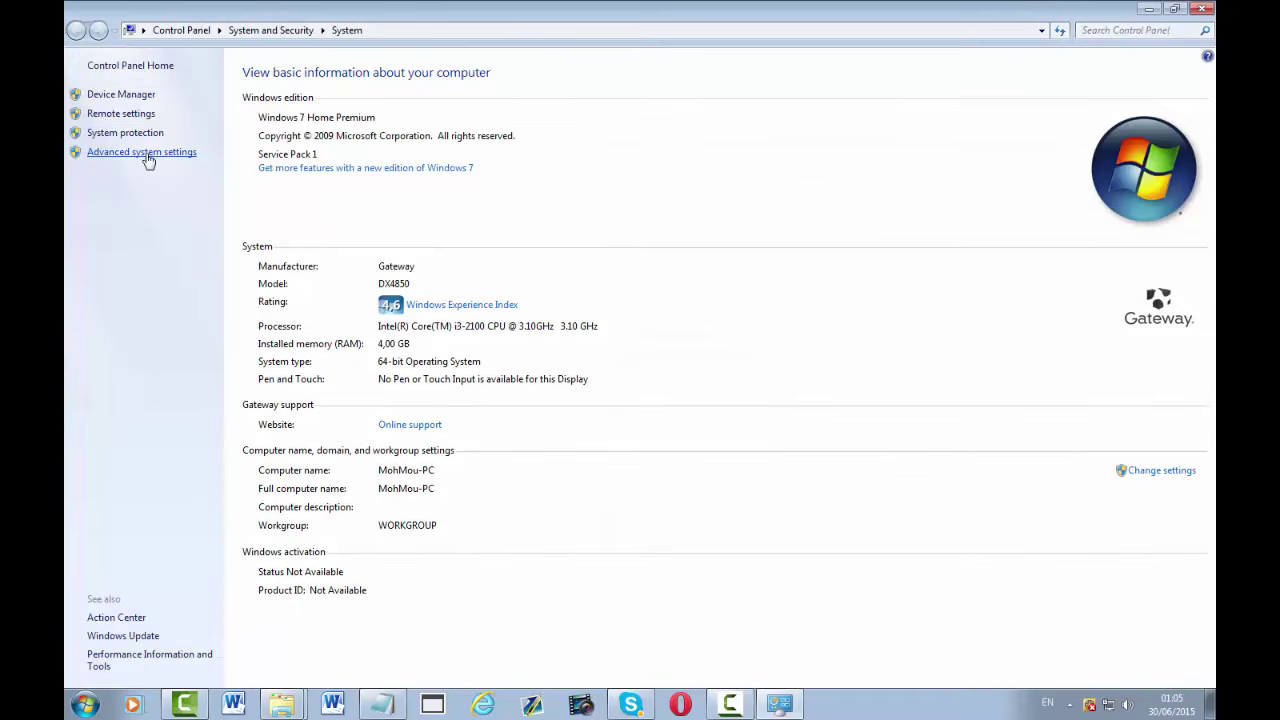
{"action": "left_click", "coordinate": [1202, 8]}
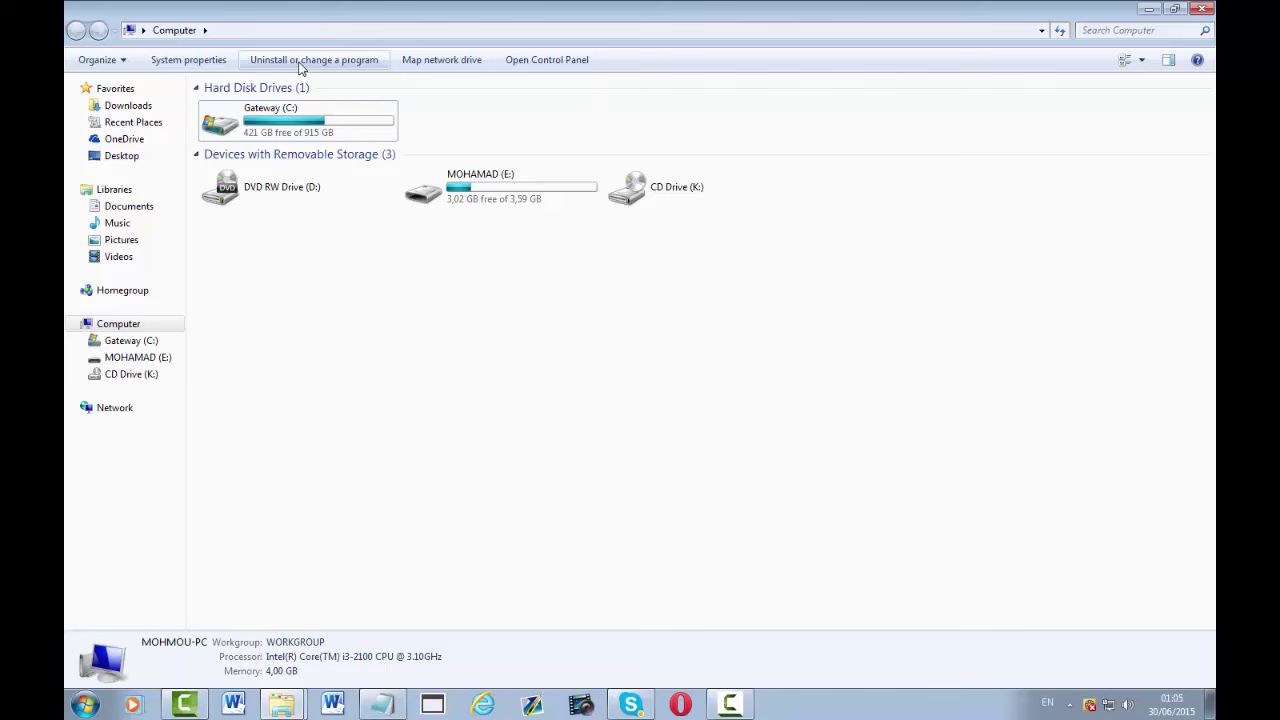
Step: Open the list of installed programs from the Computer window and sort it by size, largest first
{"action": "left_click", "coordinate": [290, 62]}
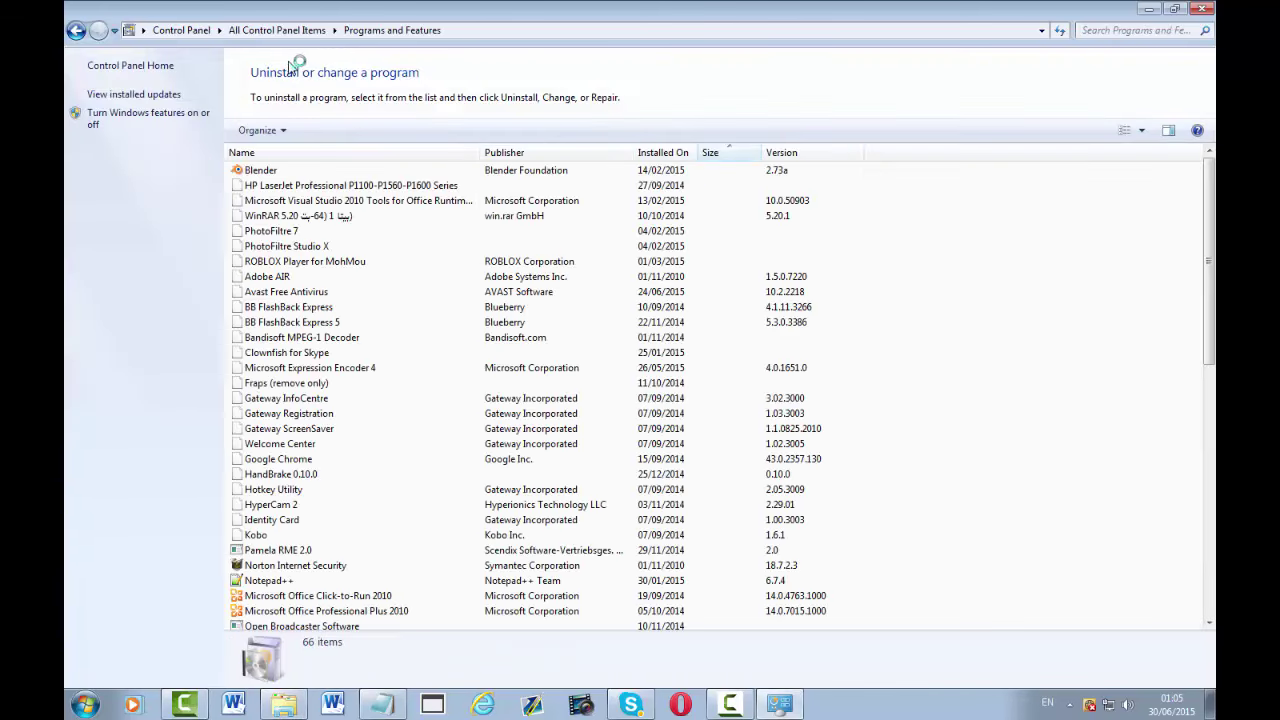
{"action": "left_click", "coordinate": [724, 153]}
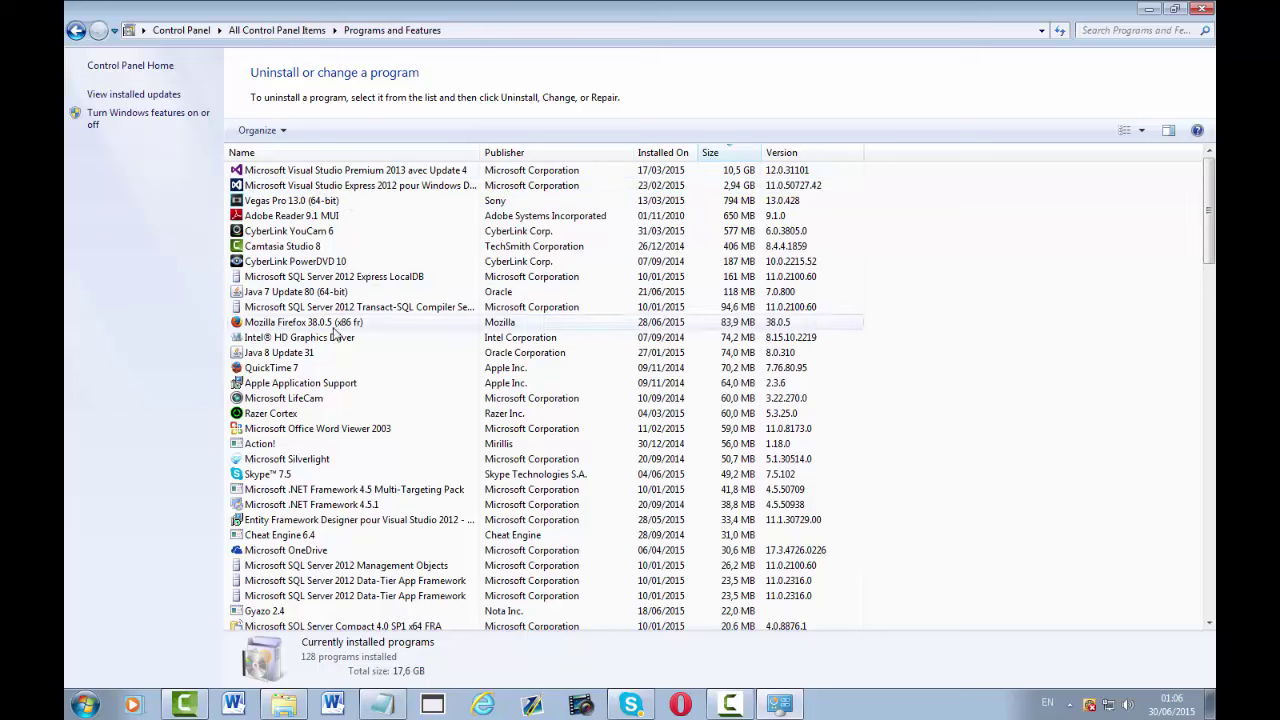
Step: Look through the whole list of installed programs, including the entries without a size, for programs worth uninstalling
{"action": "scroll", "coordinate": [400, 412], "scroll_direction": "down", "scroll_amount": 3}
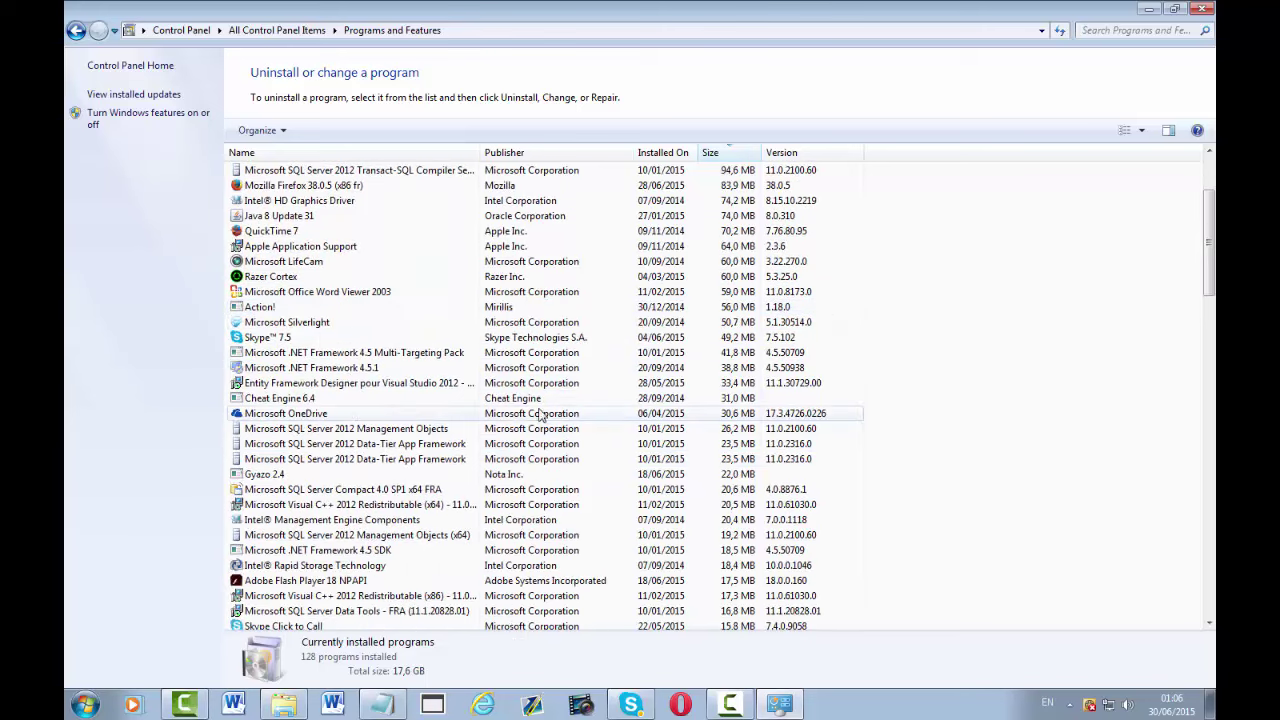
{"action": "scroll", "coordinate": [538, 413], "scroll_direction": "down", "scroll_amount": 3}
{"action": "scroll", "coordinate": [538, 413], "scroll_direction": "down", "scroll_amount": 7}
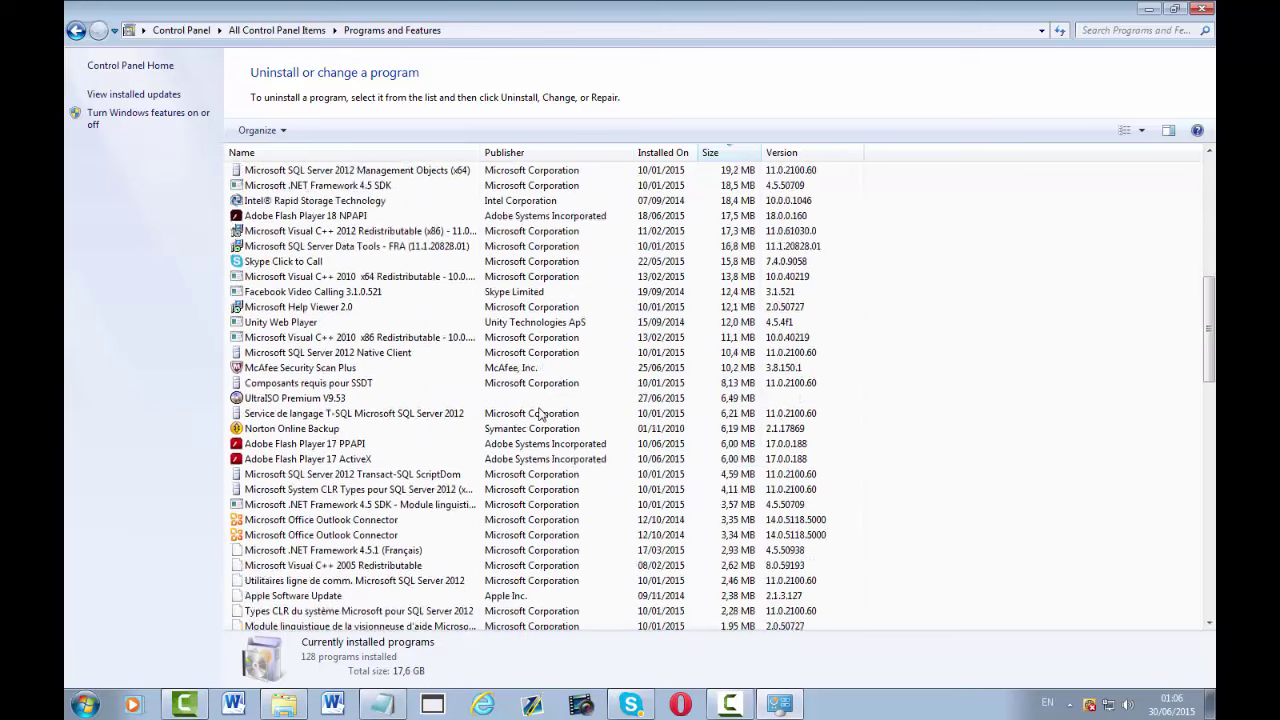
{"action": "left_click_drag", "start_coordinate": [1210, 345], "coordinate": [1211, 566]}
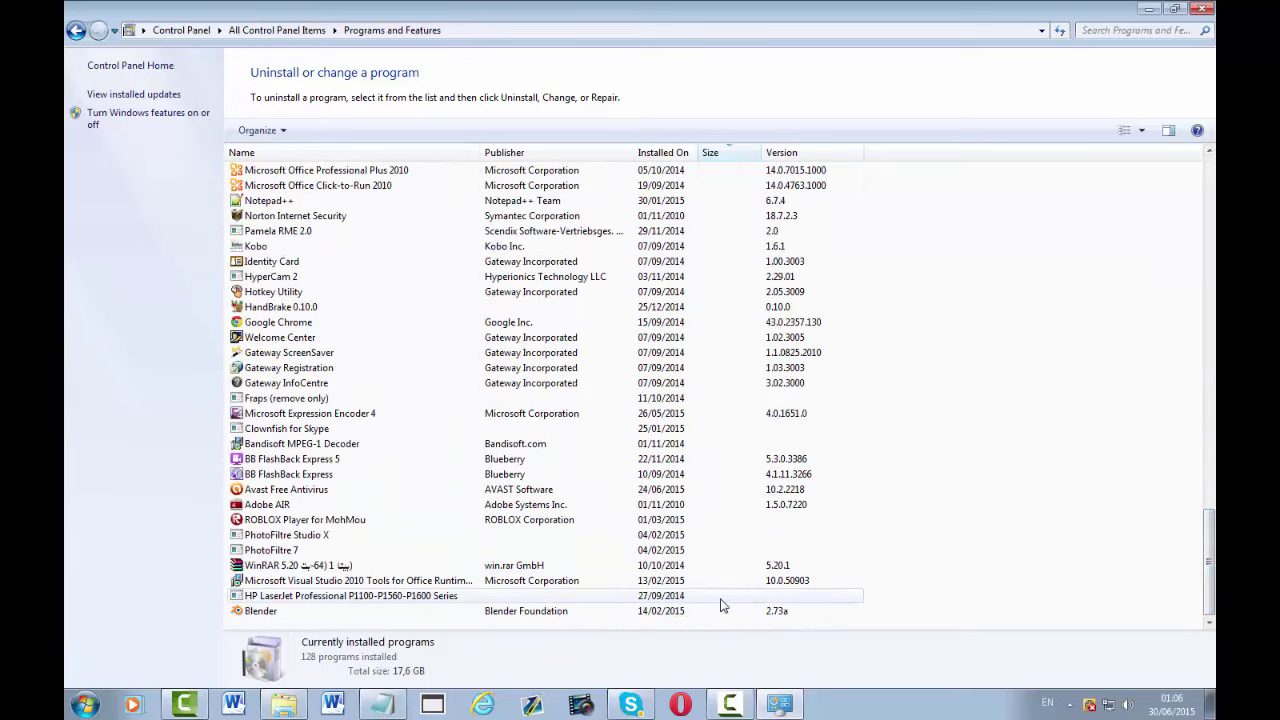
{"action": "scroll", "coordinate": [744, 297], "scroll_direction": "up", "scroll_amount": 7}
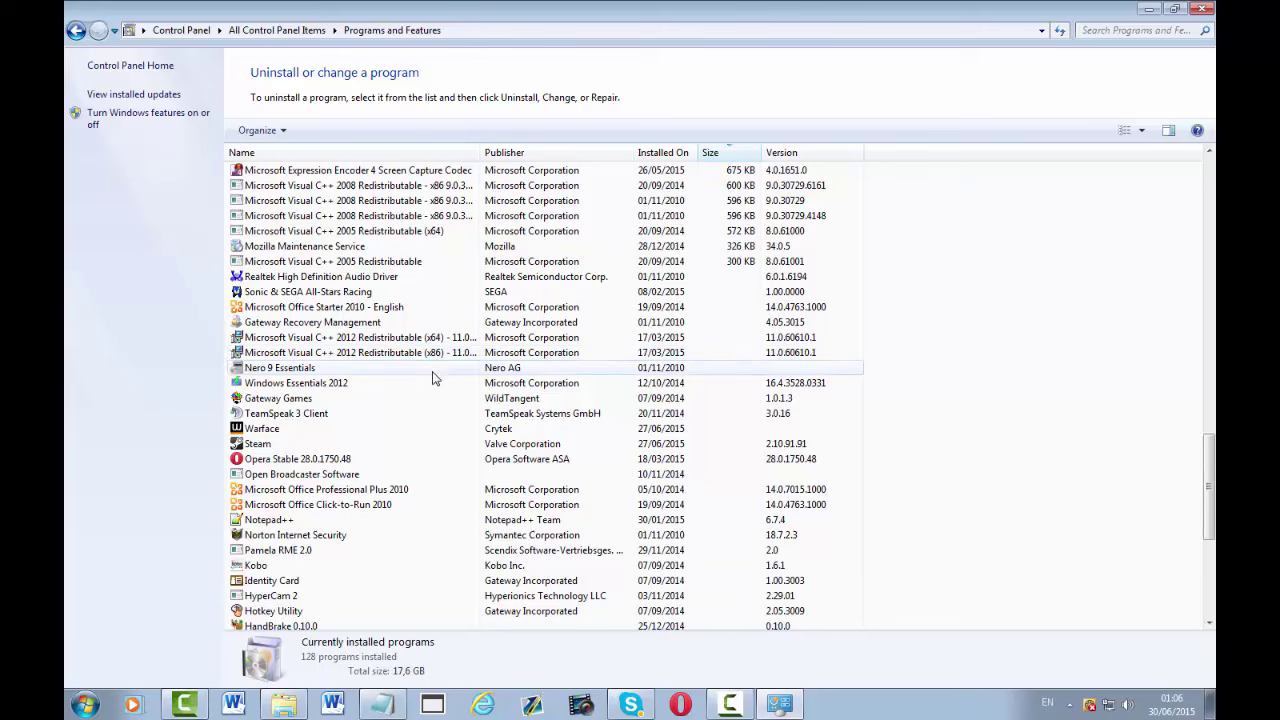
{"action": "scroll", "coordinate": [433, 377], "scroll_direction": "down", "scroll_amount": 3}
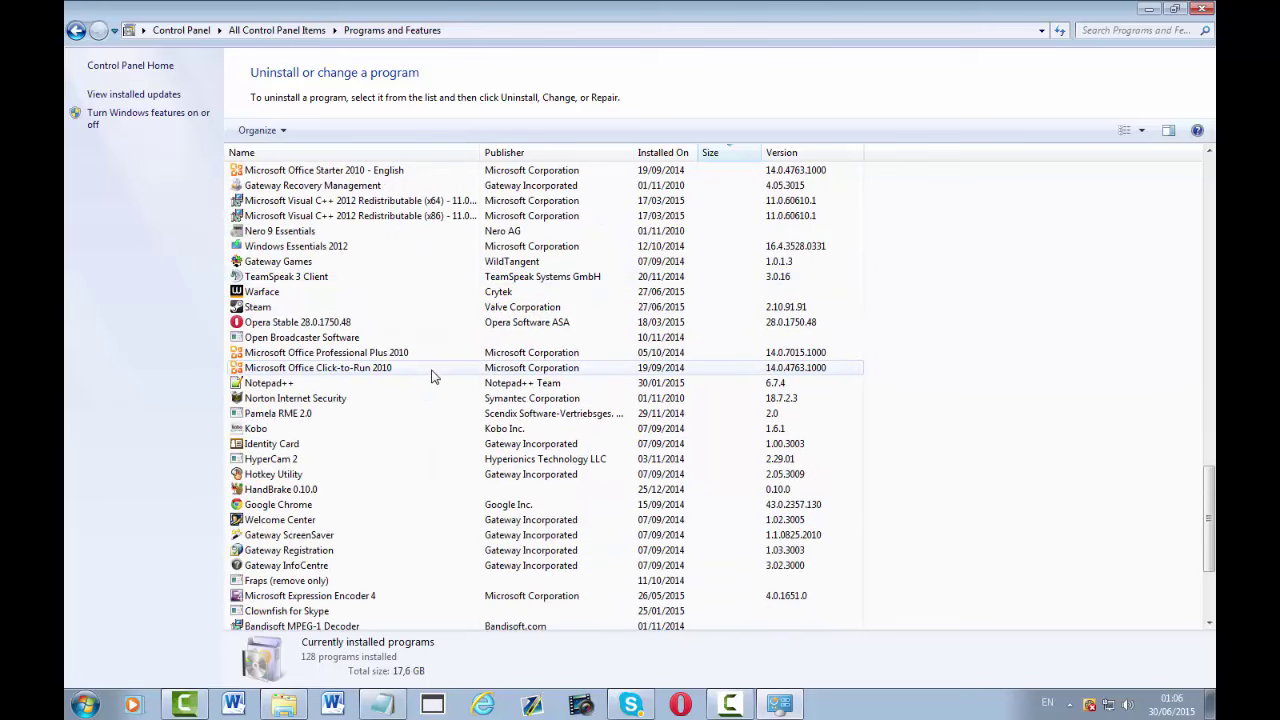
{"action": "scroll", "coordinate": [433, 377], "scroll_direction": "down", "scroll_amount": 1}
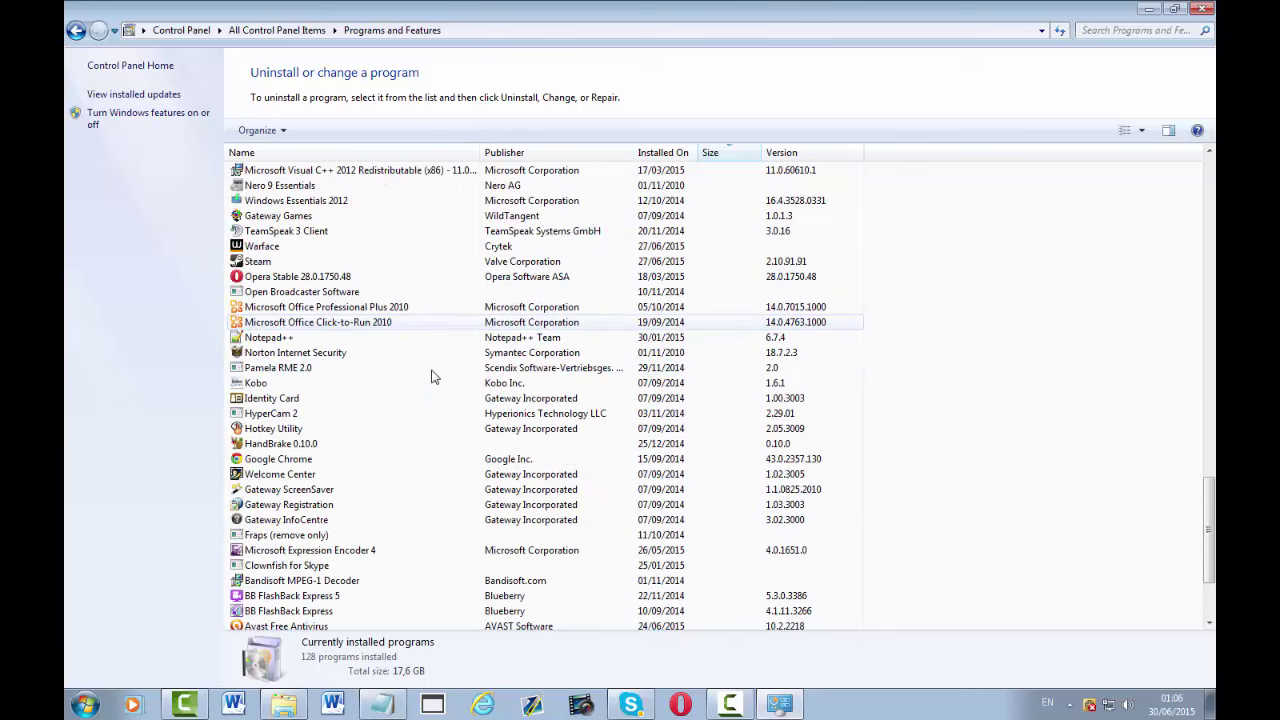
{"action": "scroll", "coordinate": [433, 377], "scroll_direction": "down", "scroll_amount": 1}
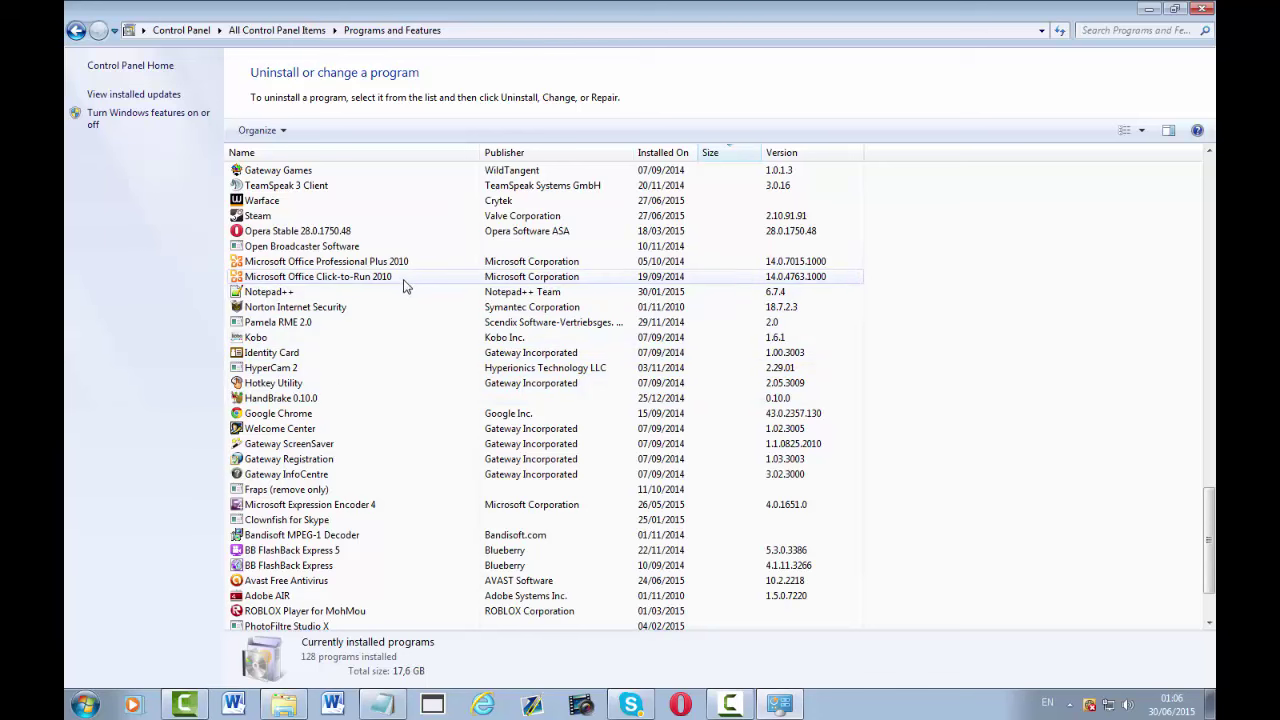
{"action": "scroll", "coordinate": [392, 333], "scroll_direction": "down", "scroll_amount": 2}
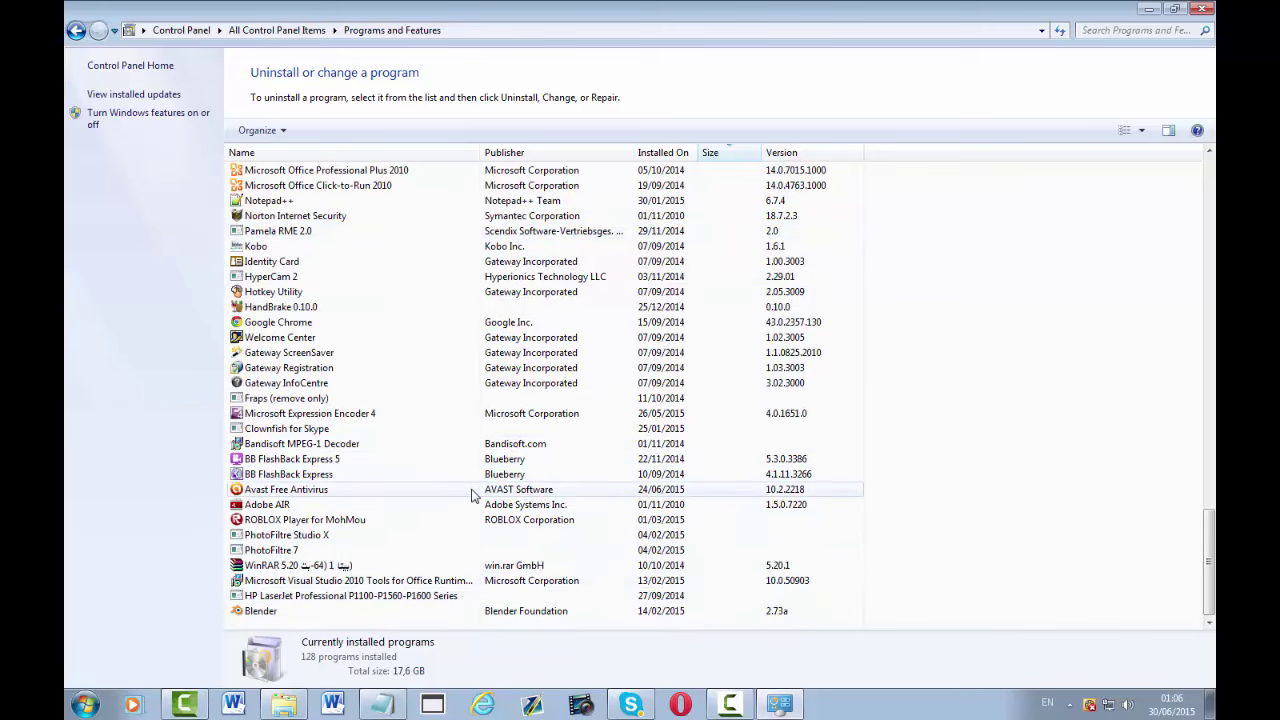
{"action": "scroll", "coordinate": [521, 252], "scroll_direction": "up", "scroll_amount": 14}
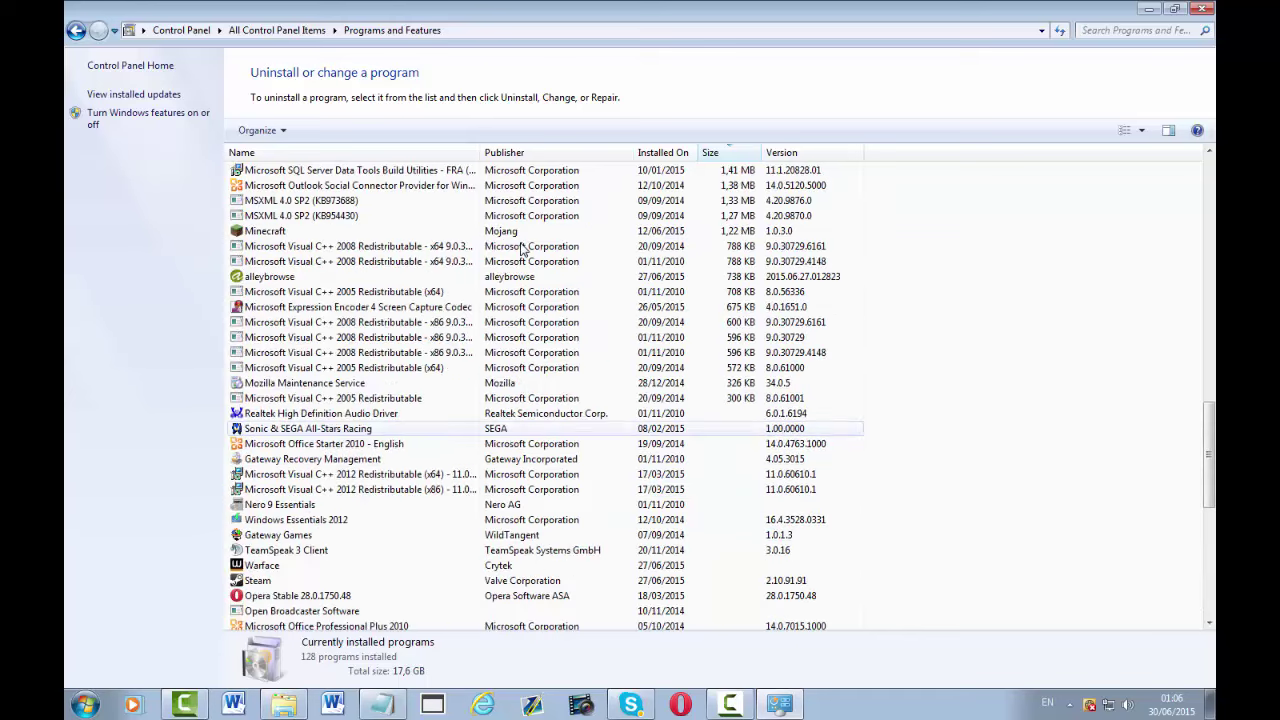
{"action": "scroll", "coordinate": [521, 252], "scroll_direction": "up", "scroll_amount": 15}
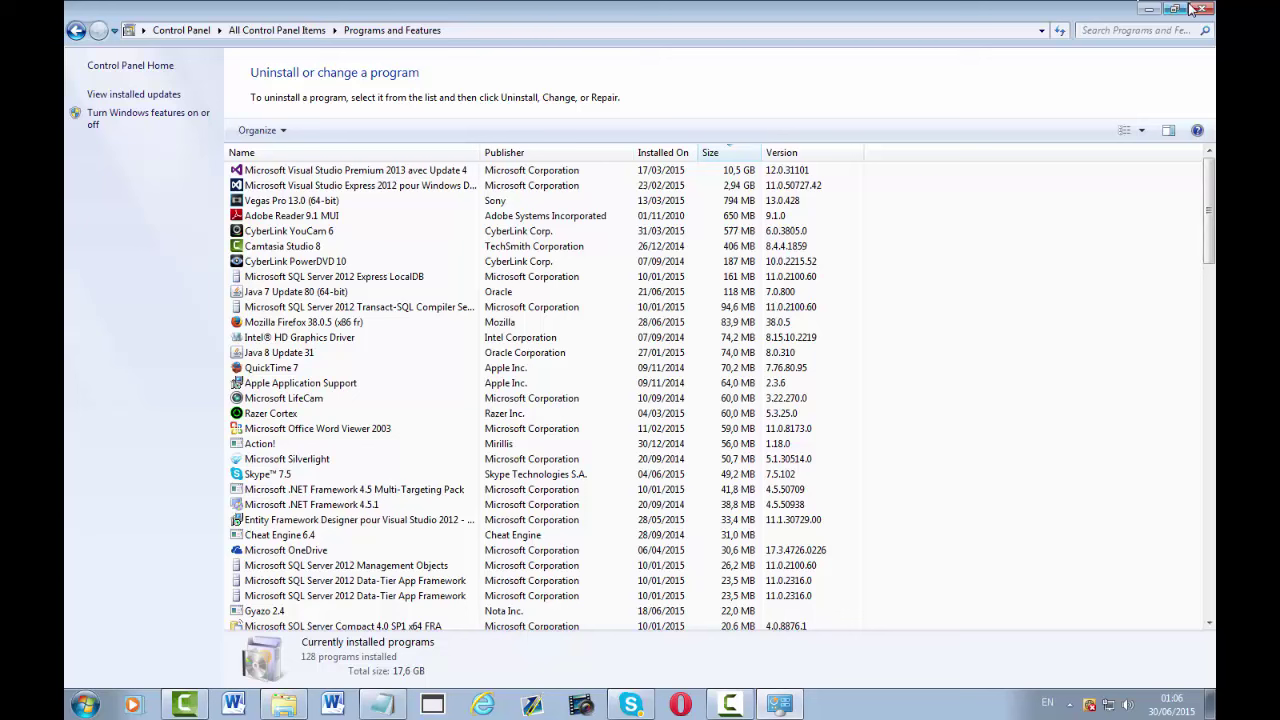
Step: Select Visual Studio Premium 2013, CyberLink YouCam 6 and Camtasia Studio 8 in turn to check their uninstall and change options
{"action": "left_click", "coordinate": [410, 175]}
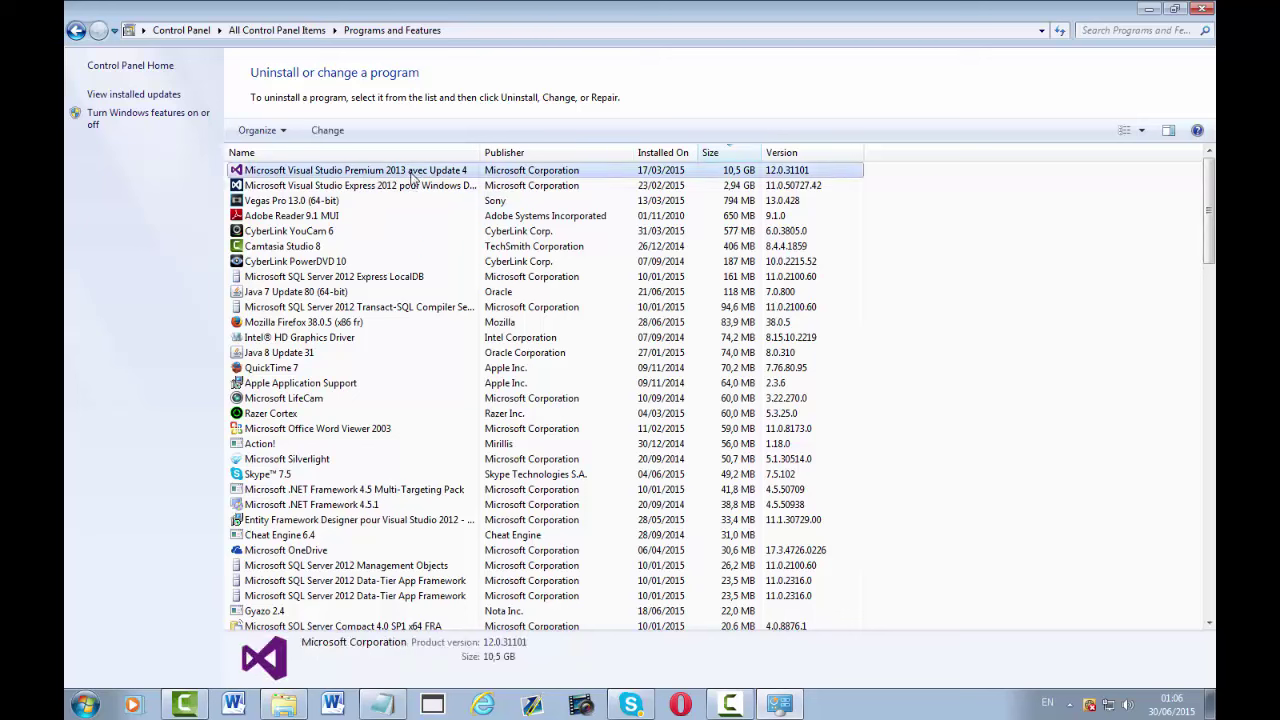
{"action": "left_click", "coordinate": [342, 231]}
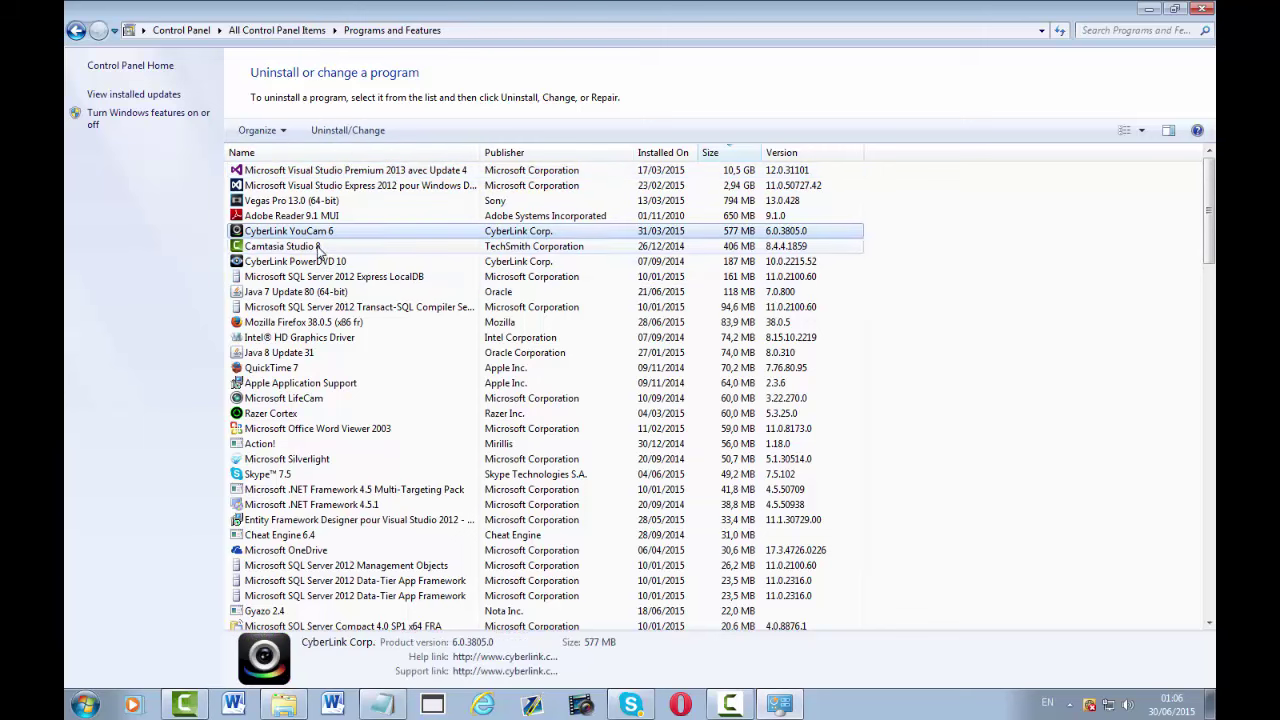
{"action": "left_click", "coordinate": [330, 246]}
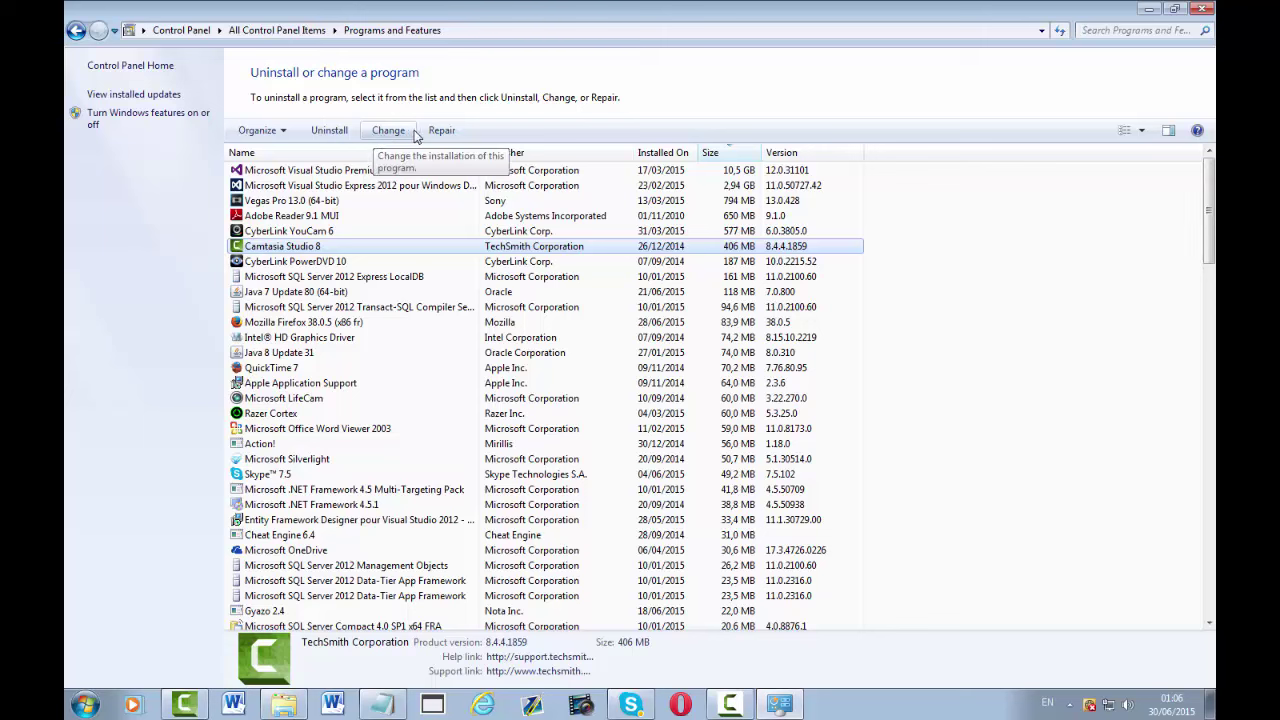
Step: Select Intel HD Graphics Driver and Java 8 Update 31 in turn to check their uninstall and change options, then clear the selection
{"action": "left_click", "coordinate": [412, 337]}
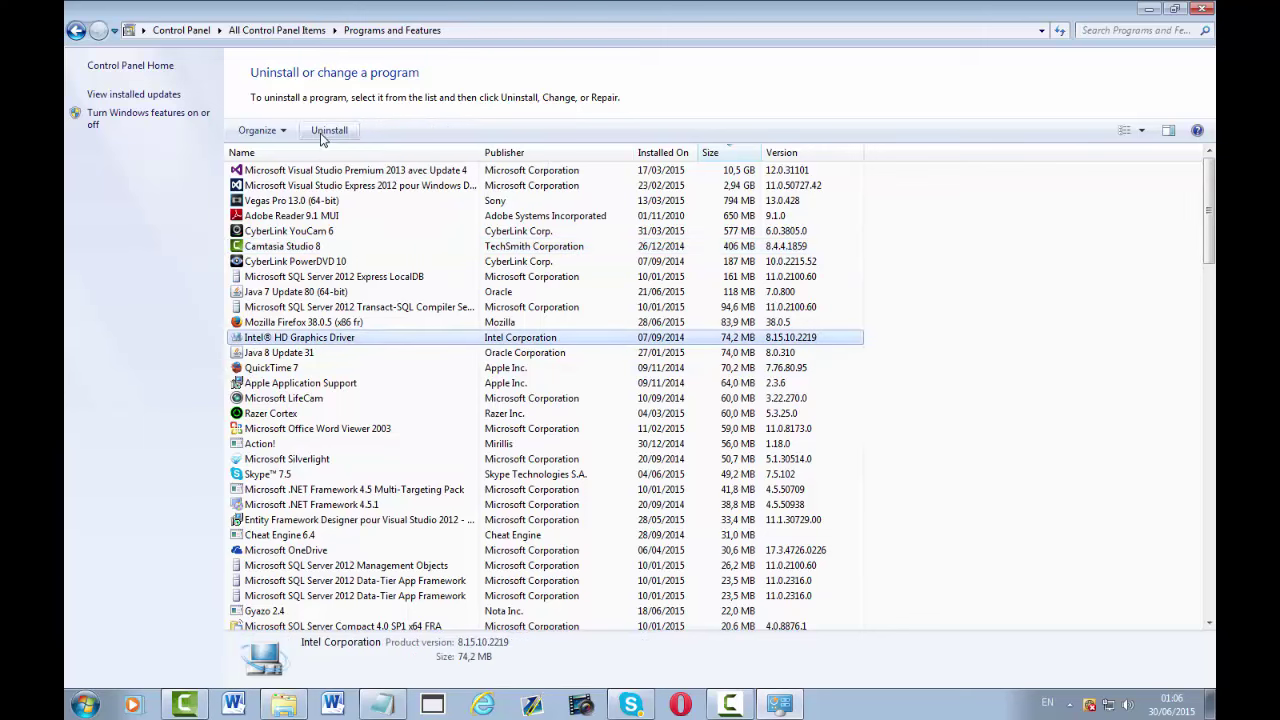
{"action": "key", "text": "Down"}
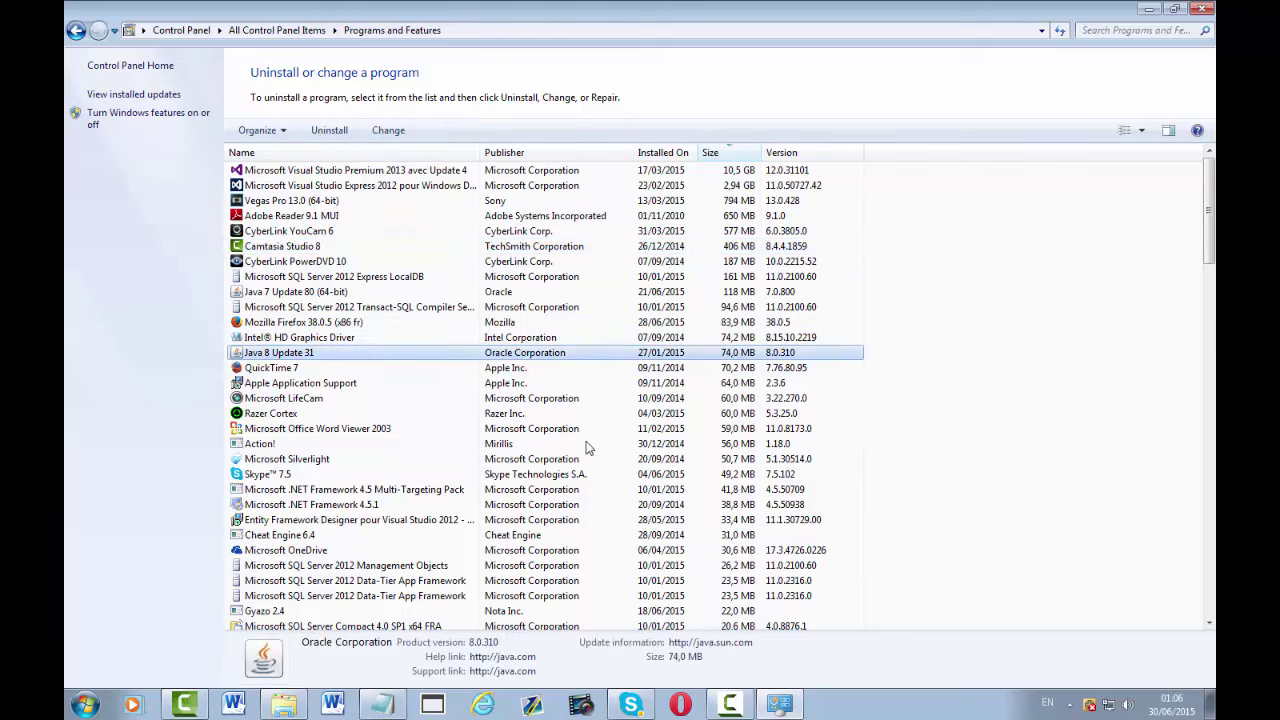
{"action": "left_click", "coordinate": [1045, 300]}
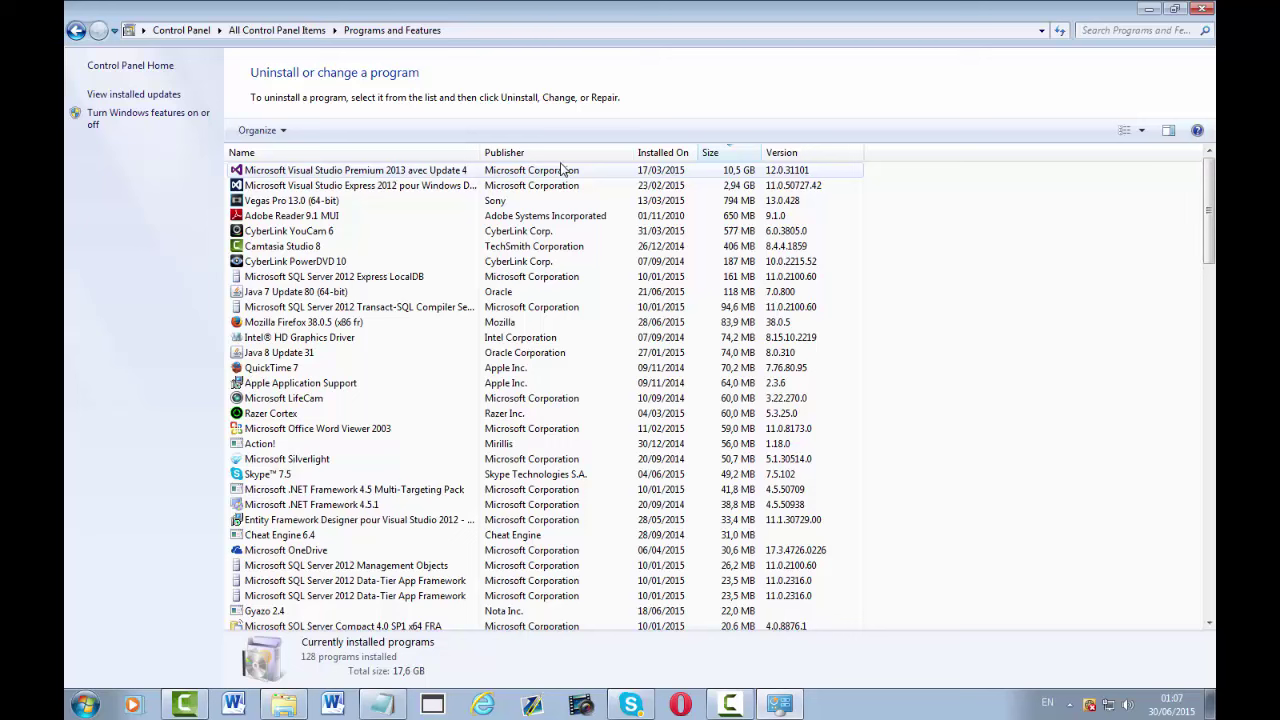
Step: Close the installed programs list and the C: drive's properties dialog
{"action": "left_click", "coordinate": [1199, 10]}
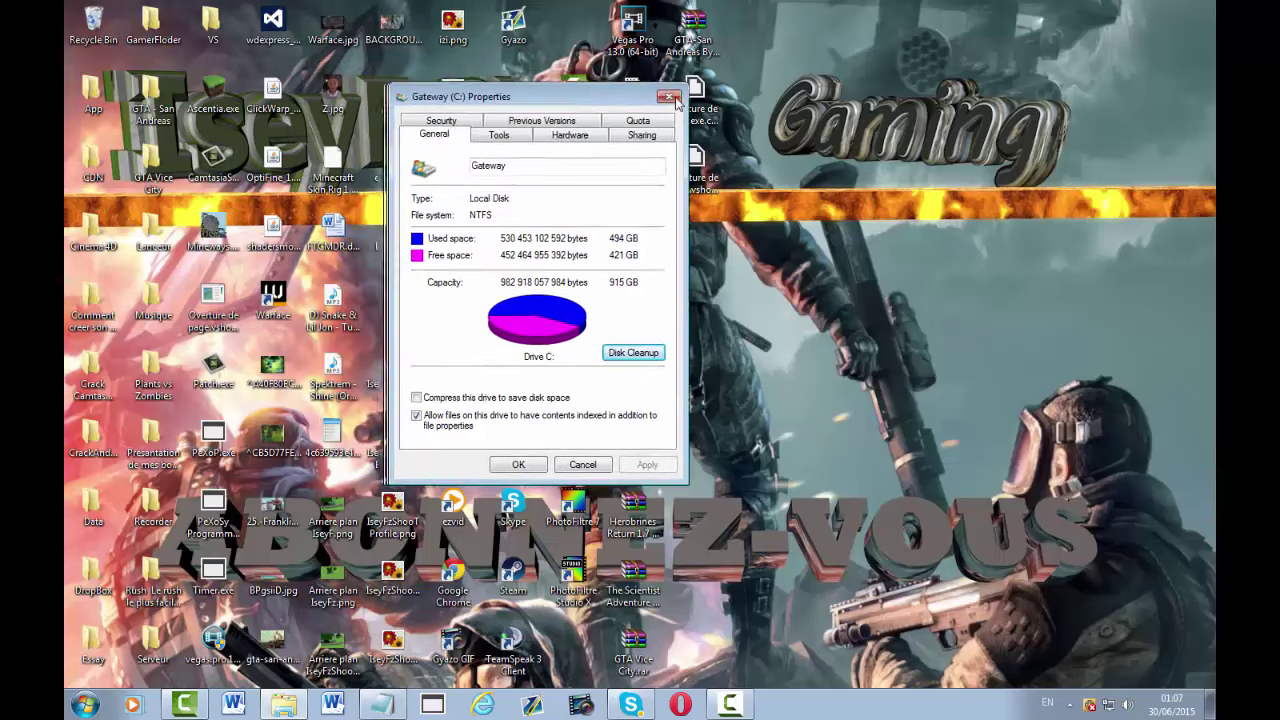
{"action": "left_click_drag", "start_coordinate": [676, 103], "coordinate": [889, 106]}
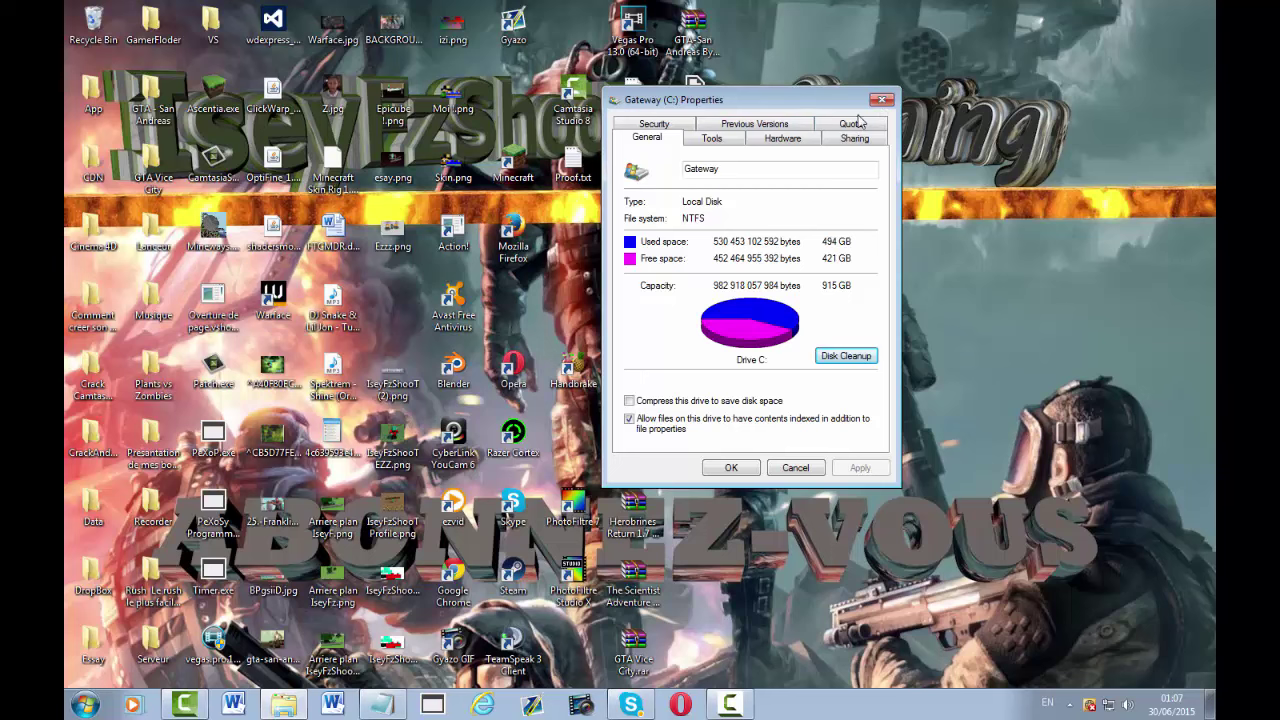
{"action": "left_click", "coordinate": [882, 99]}
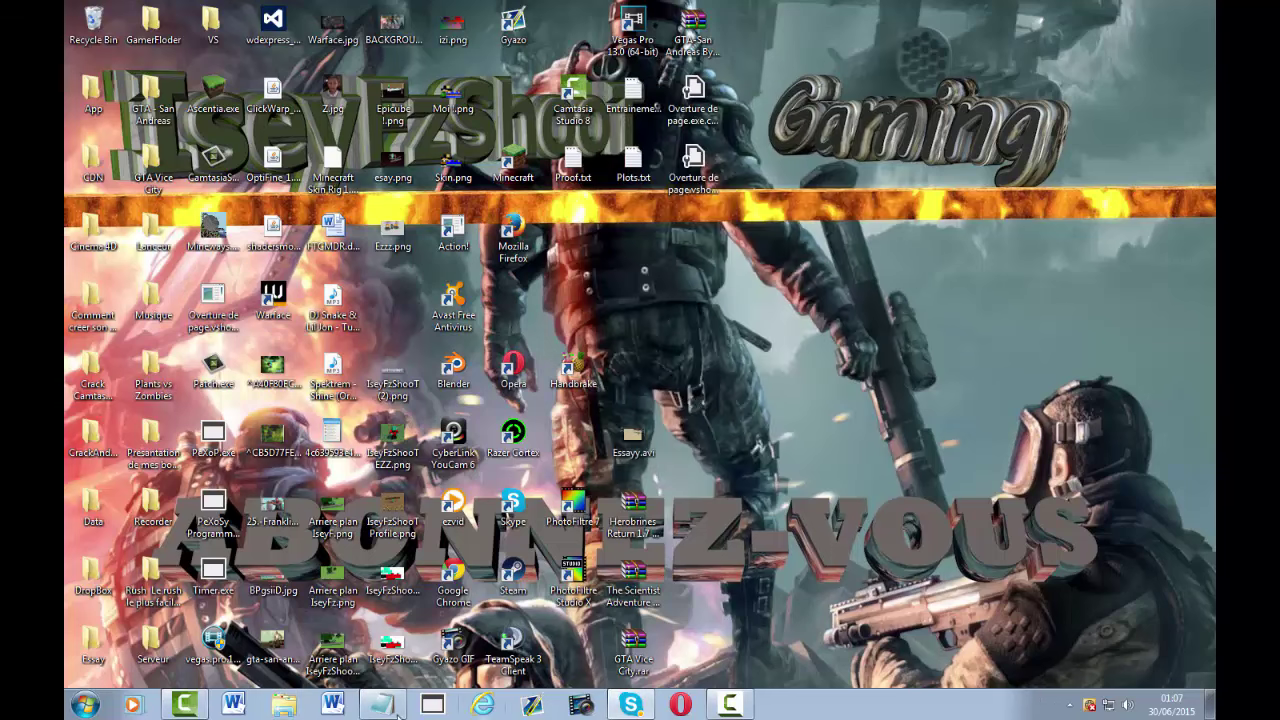
Step: Open the computer's properties from the Computer window and bring up its advanced system settings
{"action": "left_click", "coordinate": [84, 705]}
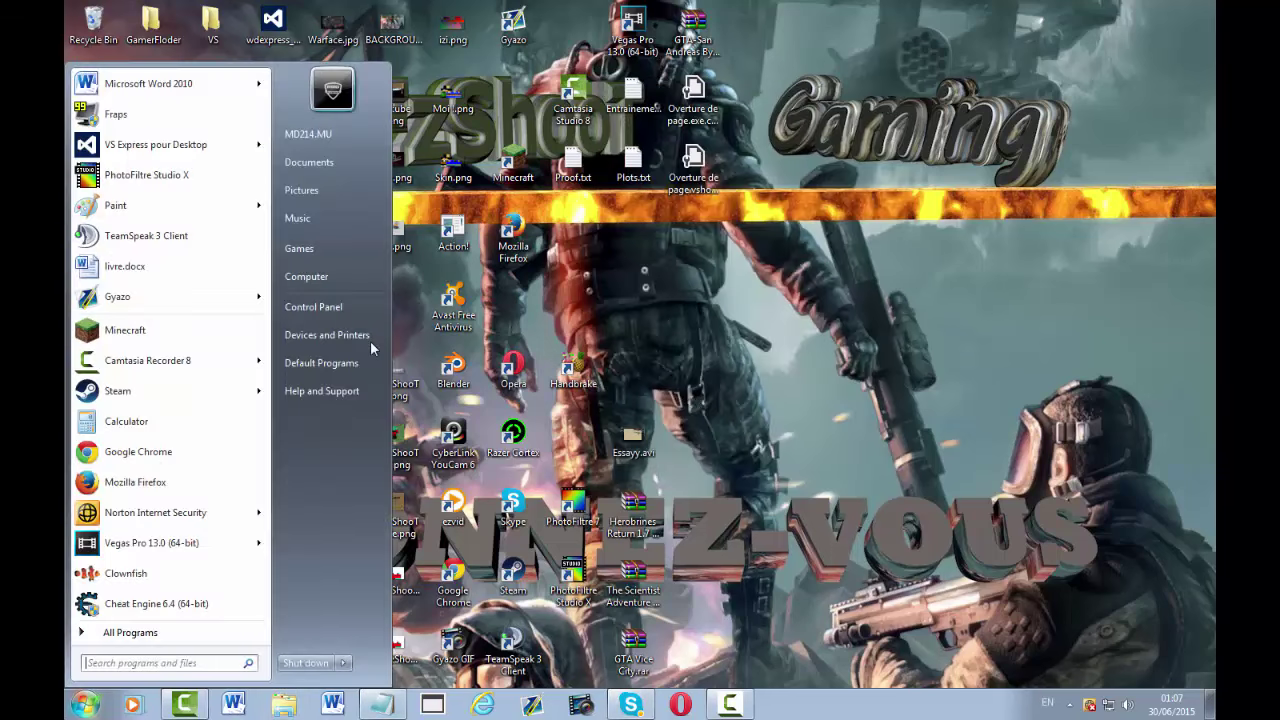
{"action": "left_click", "coordinate": [340, 297]}
{"action": "left_click_drag", "start_coordinate": [322, 373], "coordinate": [534, 326]}
{"action": "right_click", "coordinate": [534, 326]}
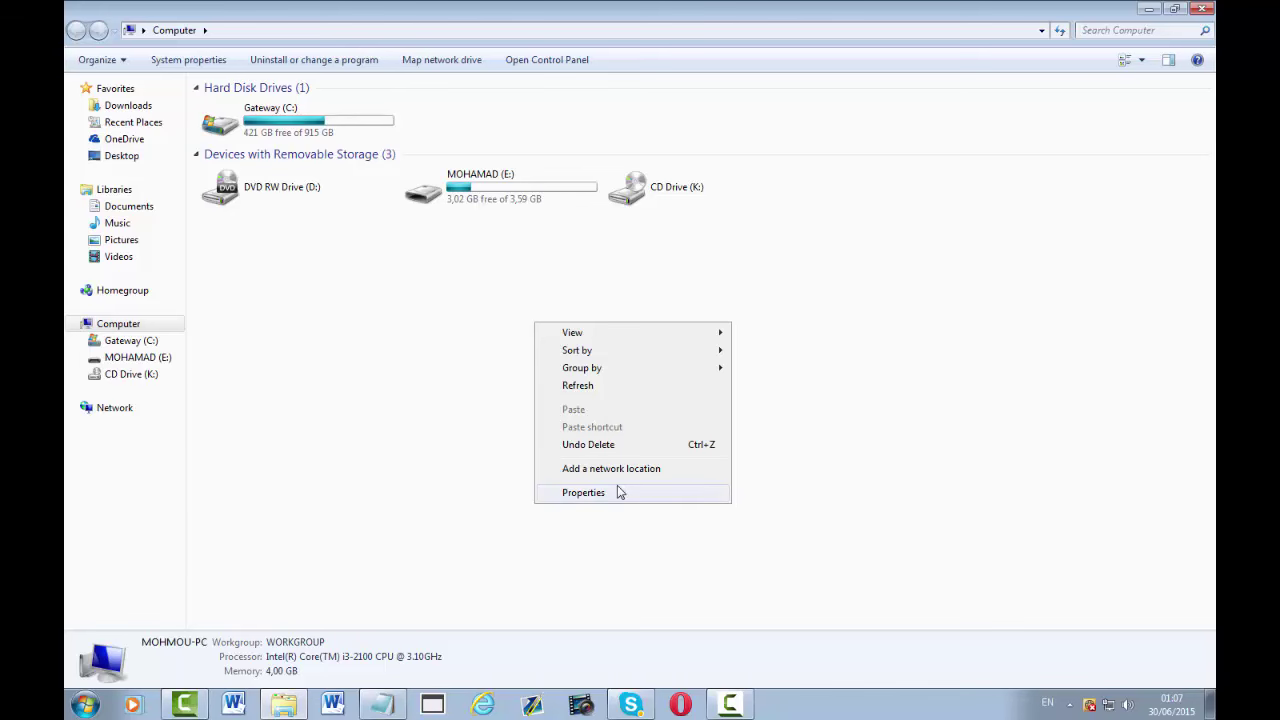
{"action": "left_click", "coordinate": [580, 492]}
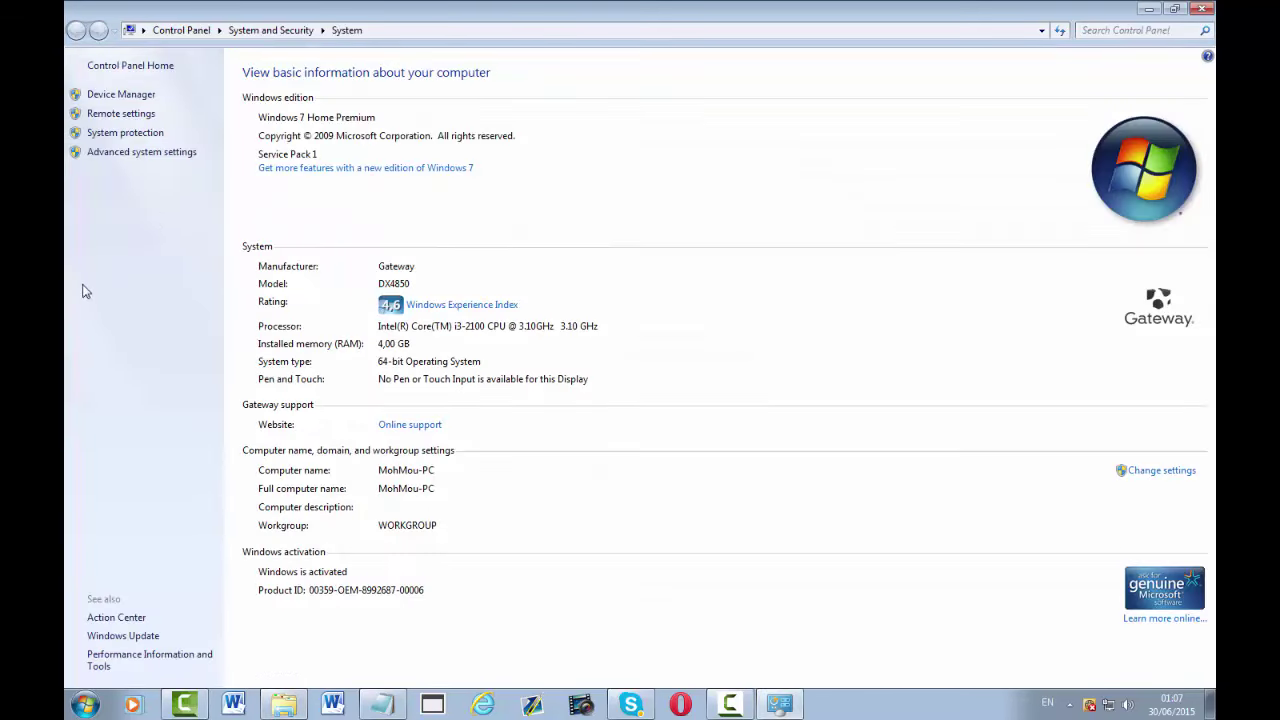
{"action": "left_click", "coordinate": [157, 160]}
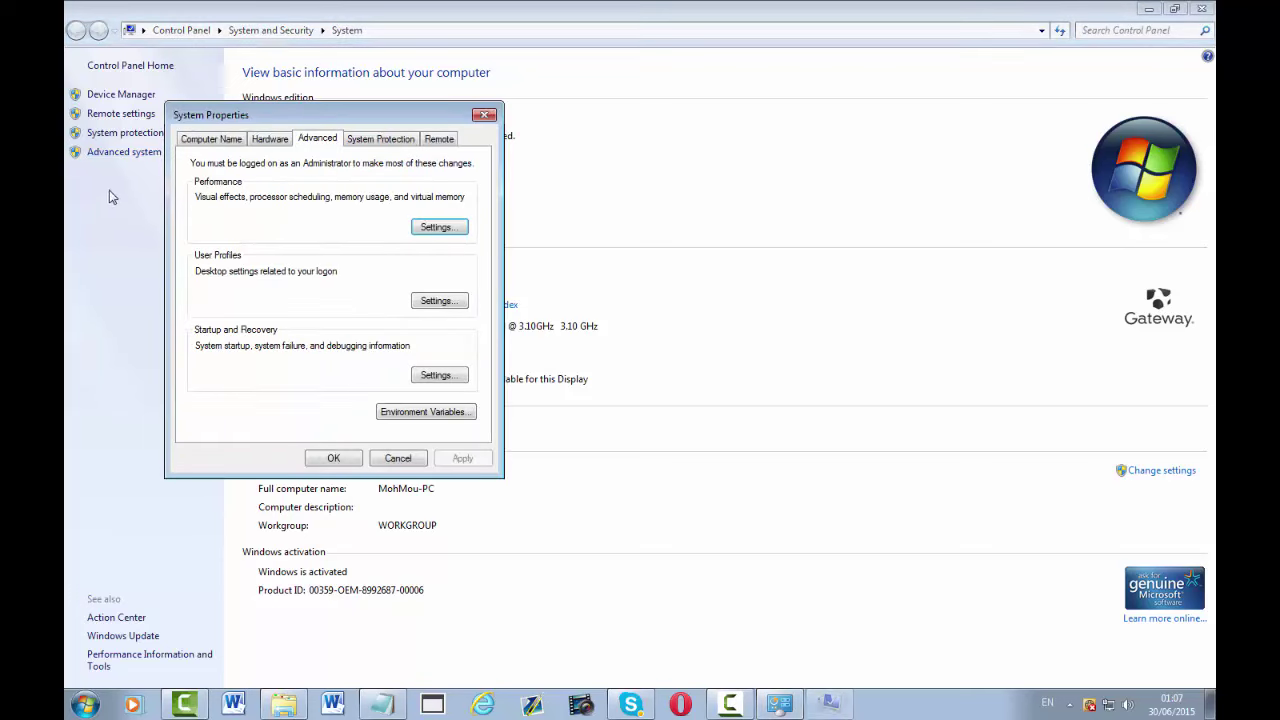
{"action": "left_click_drag", "start_coordinate": [262, 110], "coordinate": [404, 110]}
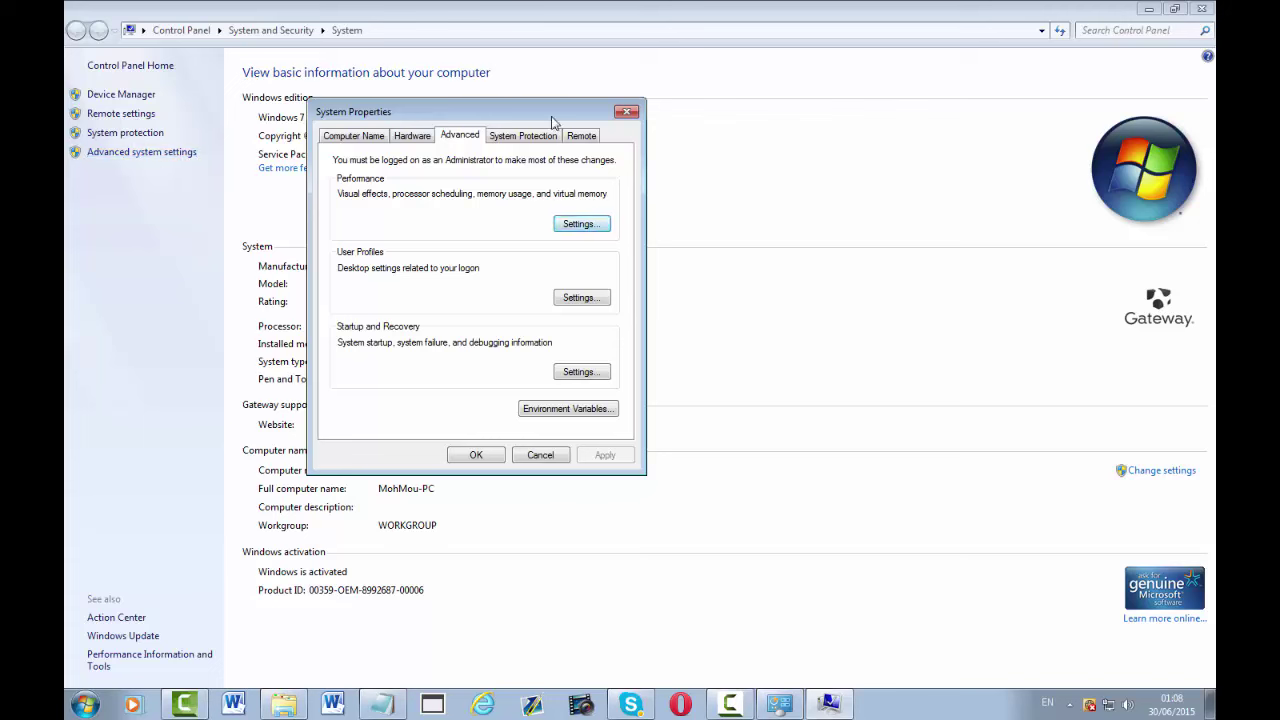
{"action": "left_click_drag", "start_coordinate": [552, 120], "coordinate": [633, 75]}
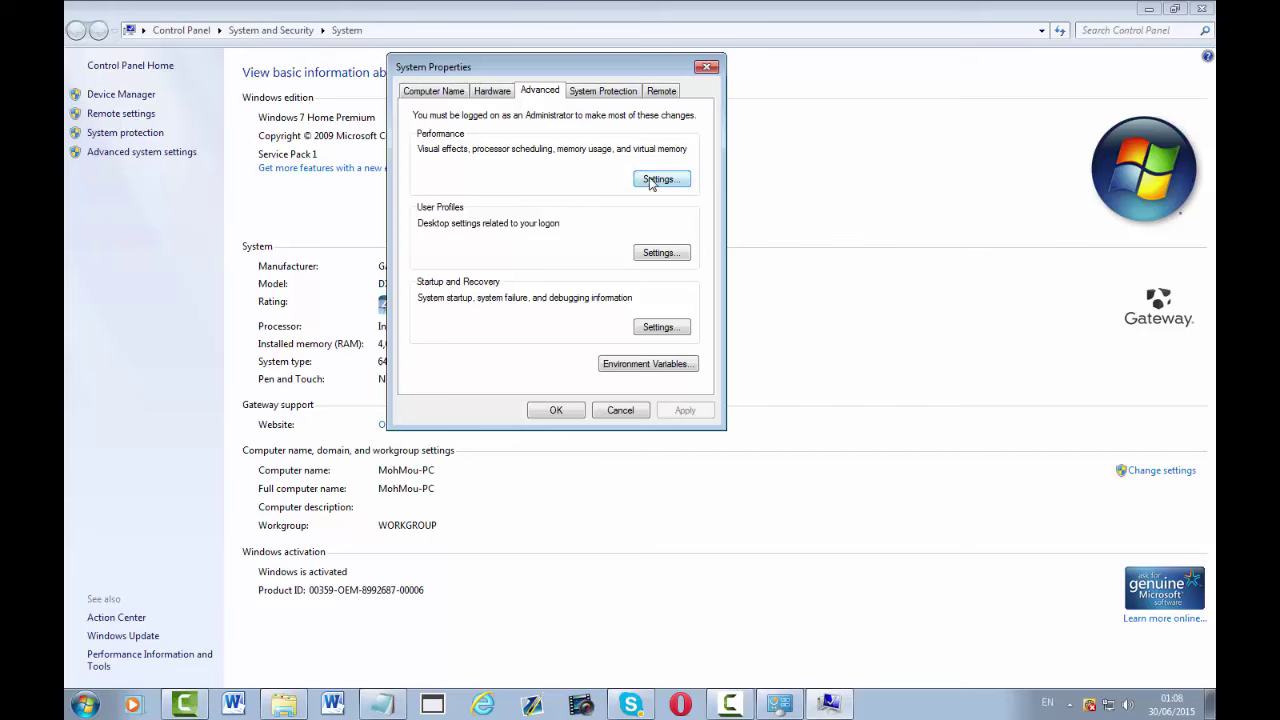
Step: Open the virtual memory settings from the advanced performance options
{"action": "left_click", "coordinate": [652, 180]}
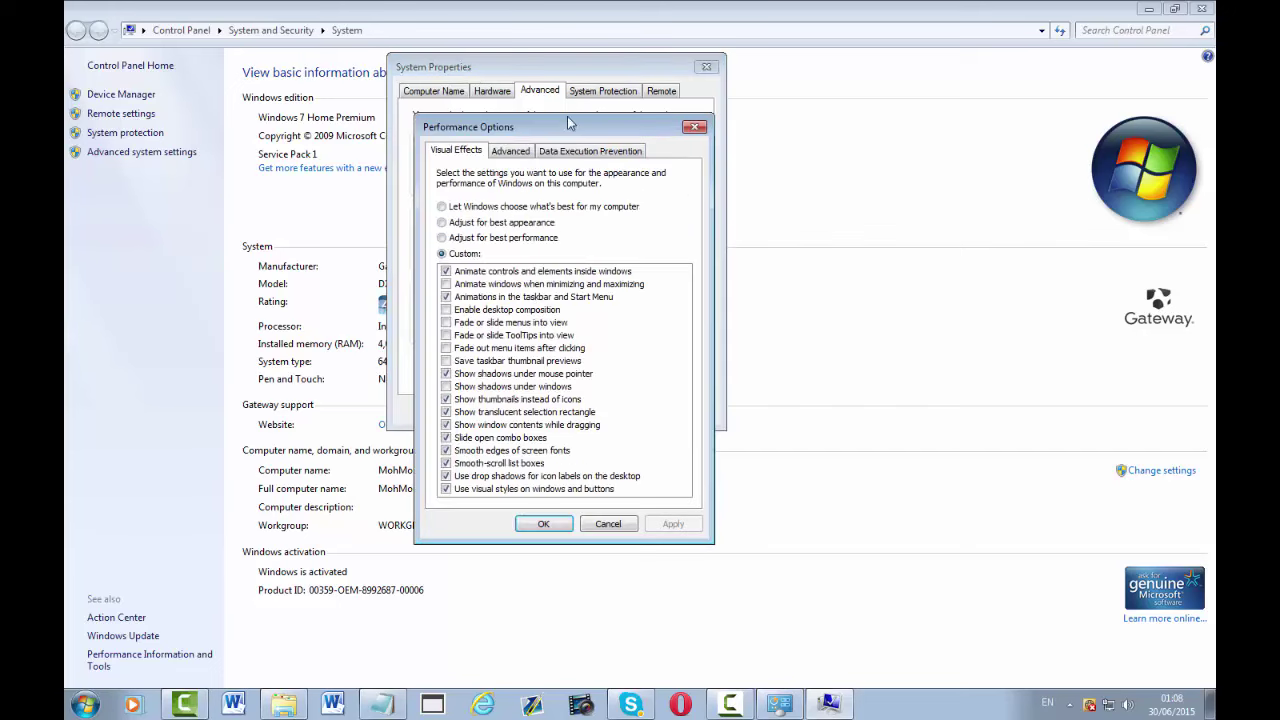
{"action": "left_click_drag", "start_coordinate": [576, 131], "coordinate": [600, 115]}
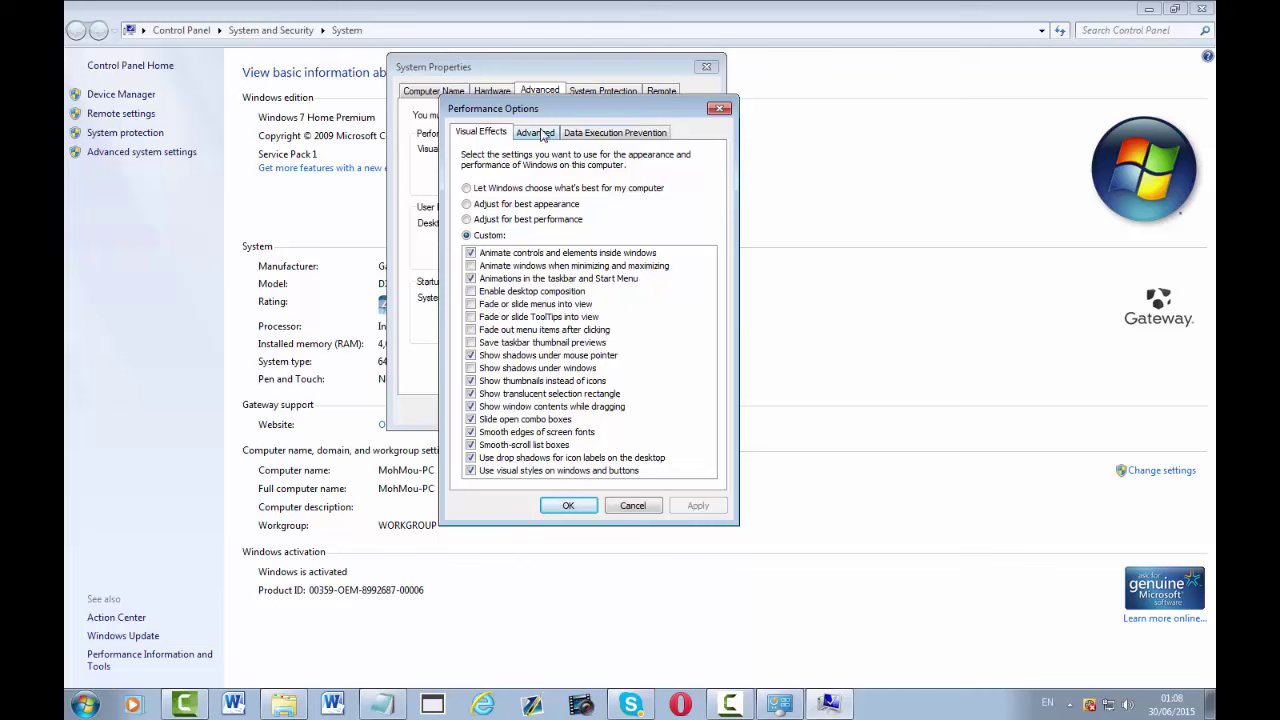
{"action": "left_click", "coordinate": [538, 133]}
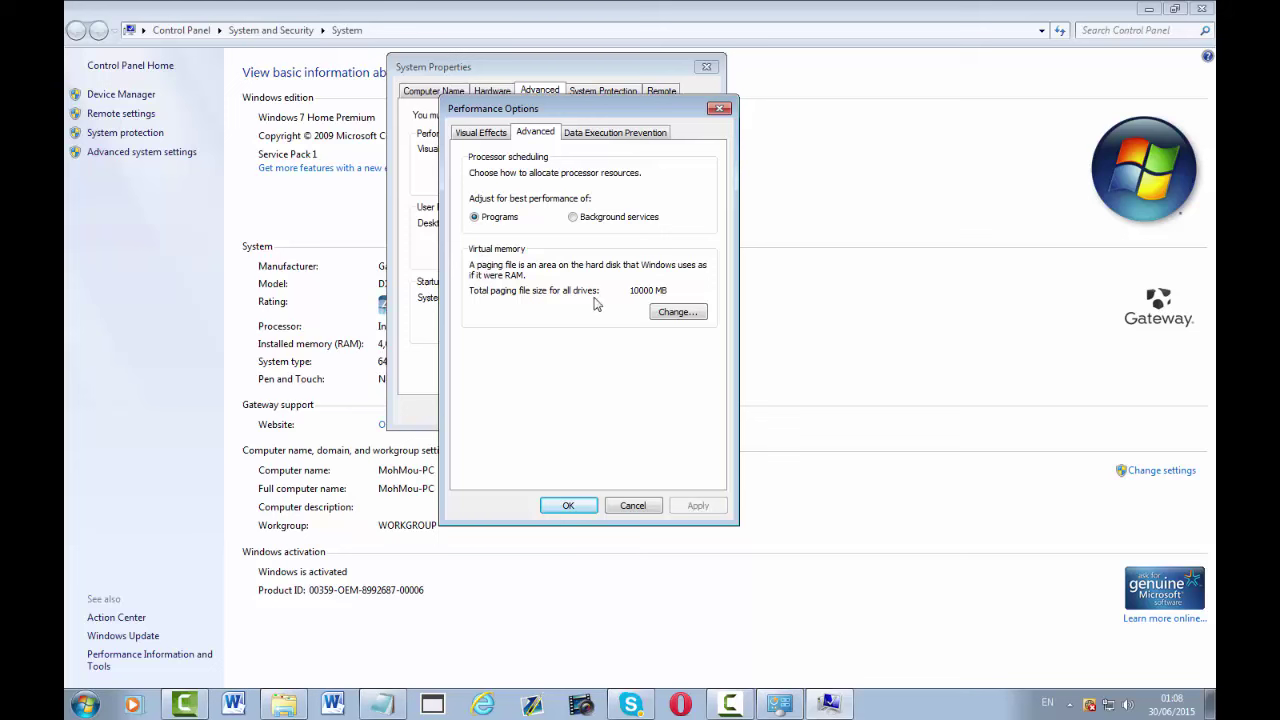
{"action": "left_click", "coordinate": [670, 315]}
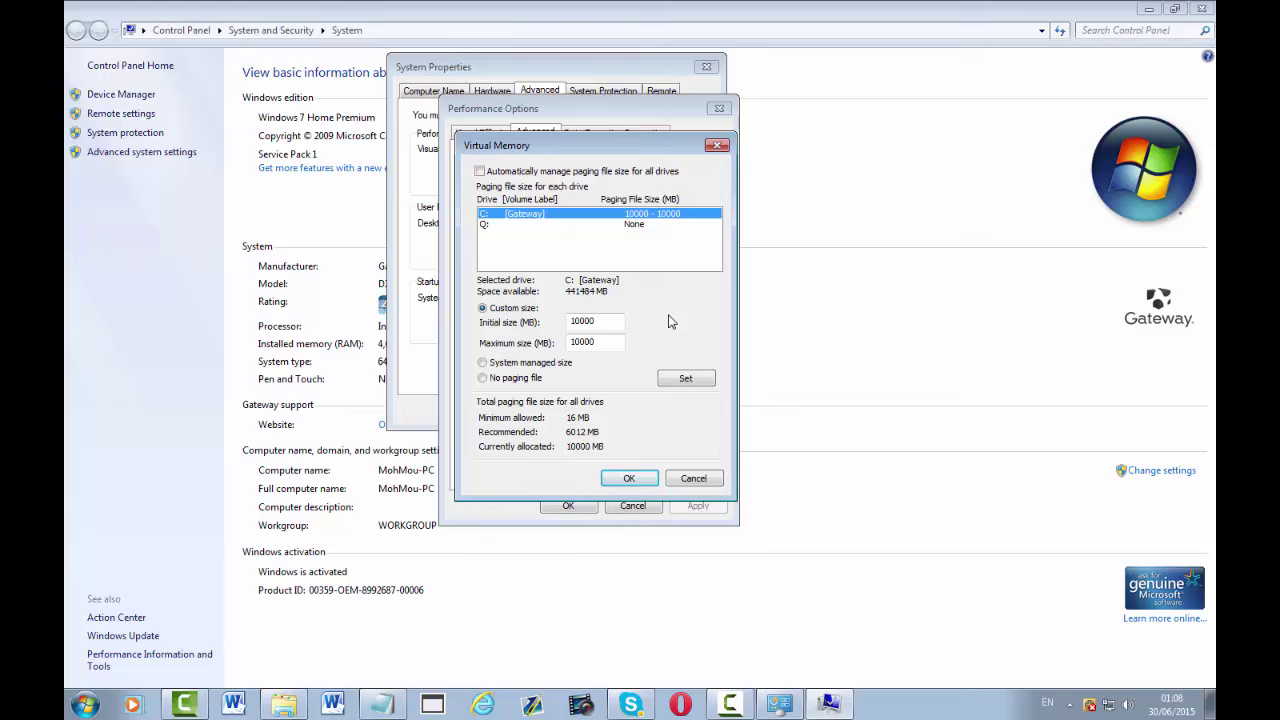
Step: Set drive C:'s custom paging file to an initial and maximum size of 30000 MB and apply it
{"action": "left_click", "coordinate": [574, 225]}
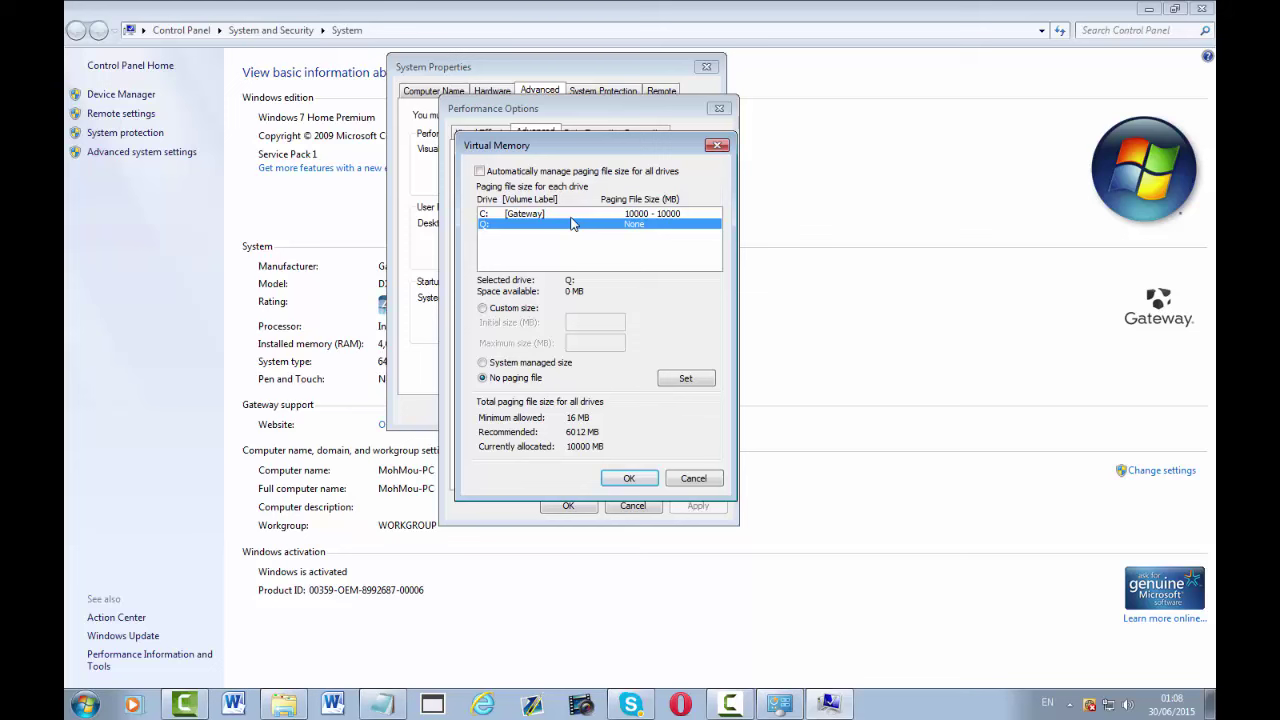
{"action": "left_click", "coordinate": [571, 215]}
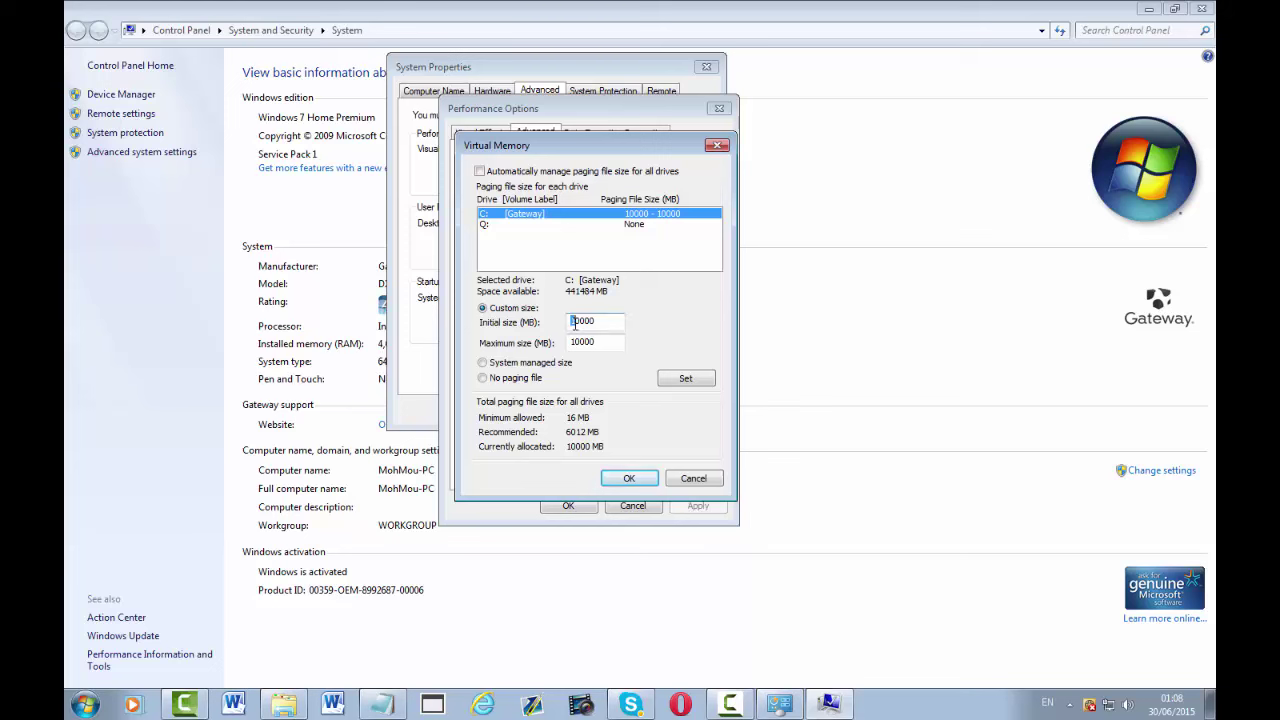
{"action": "type", "text": "3"}
{"action": "left_click_drag", "start_coordinate": [570, 342], "coordinate": [577, 343]}
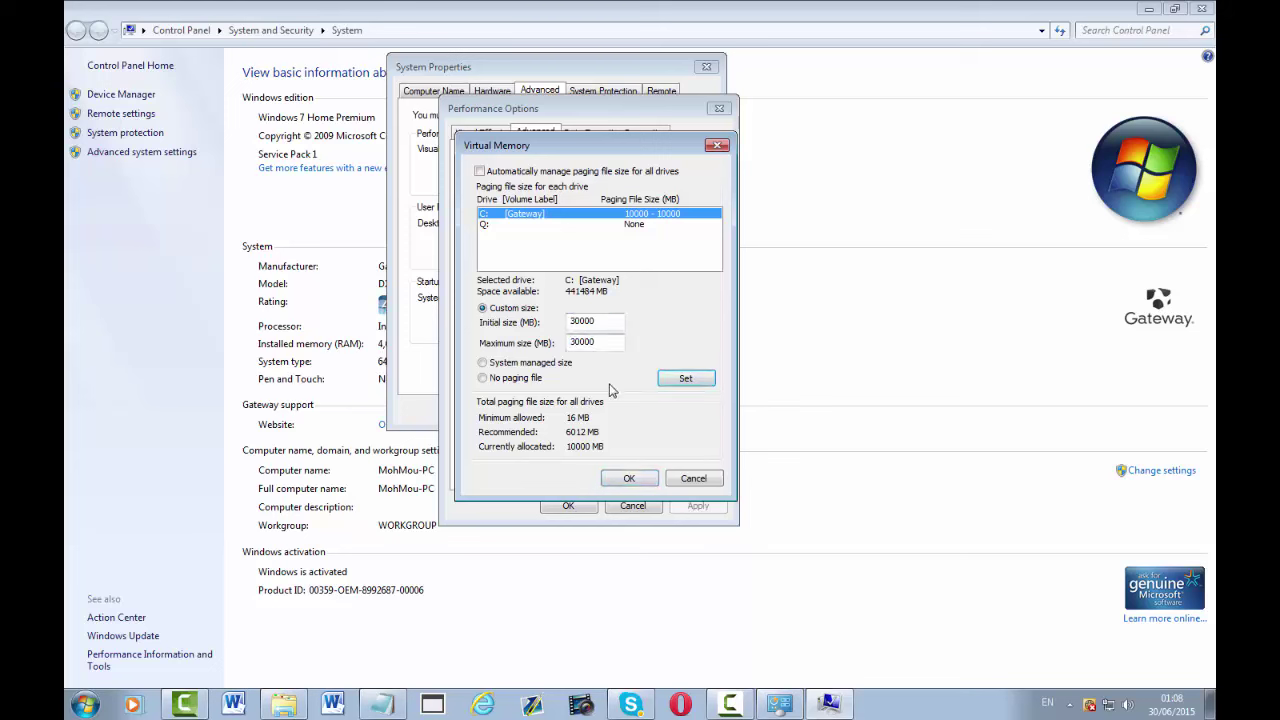
{"action": "left_click", "coordinate": [669, 382]}
{"action": "left_click", "coordinate": [646, 478]}
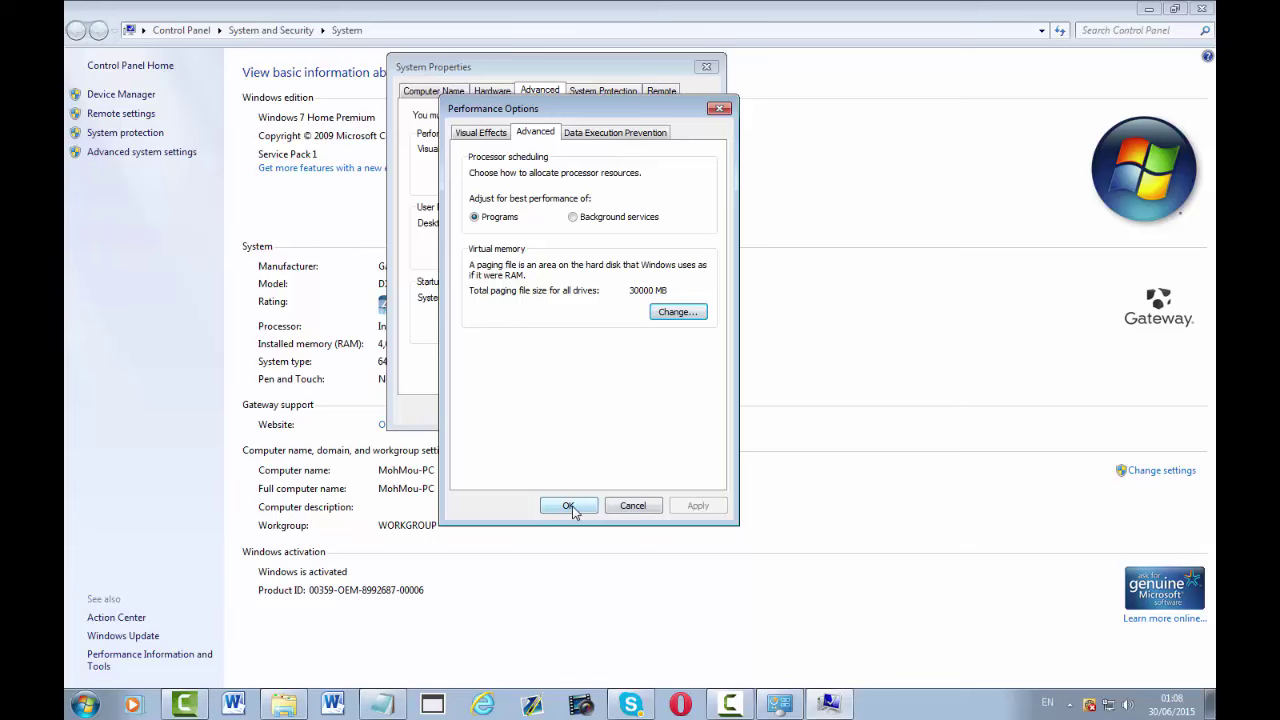
Step: Confirm the performance options and system properties, and close the System window
{"action": "left_click", "coordinate": [568, 506]}
{"action": "left_click", "coordinate": [556, 410]}
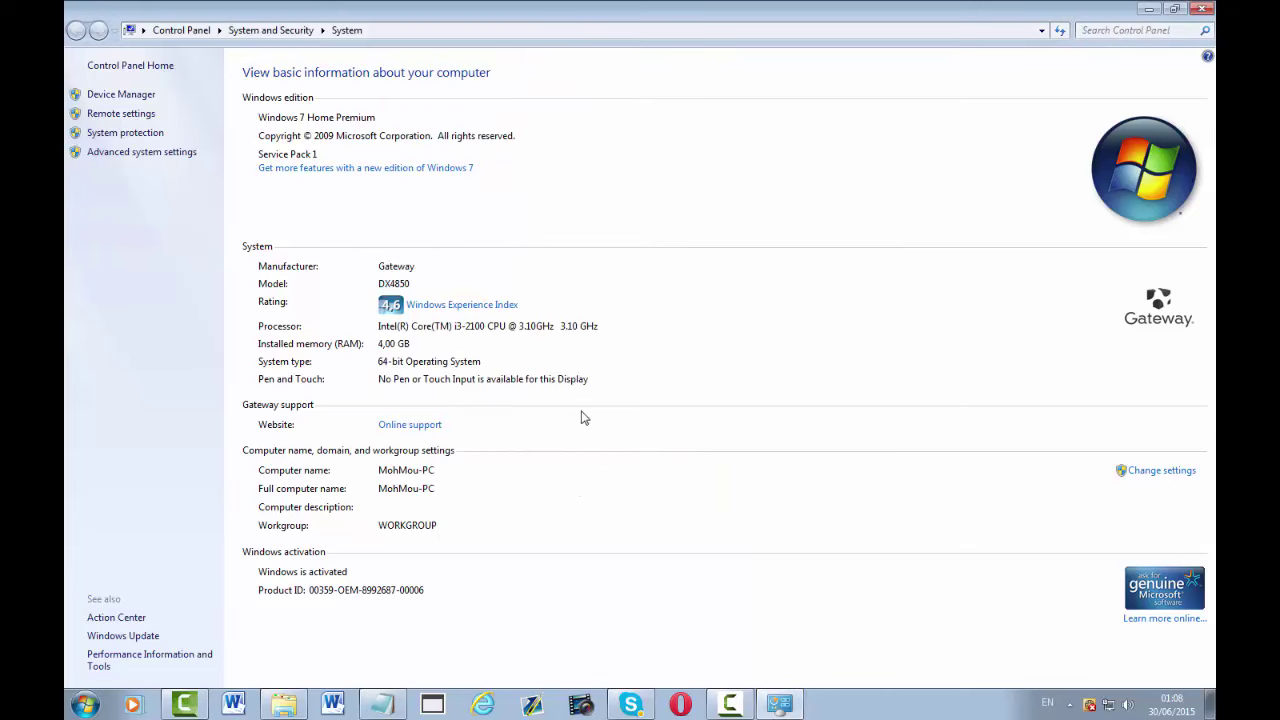
{"action": "left_click", "coordinate": [1199, 10]}
{"action": "left_click_drag", "start_coordinate": [755, 365], "coordinate": [1158, 326]}
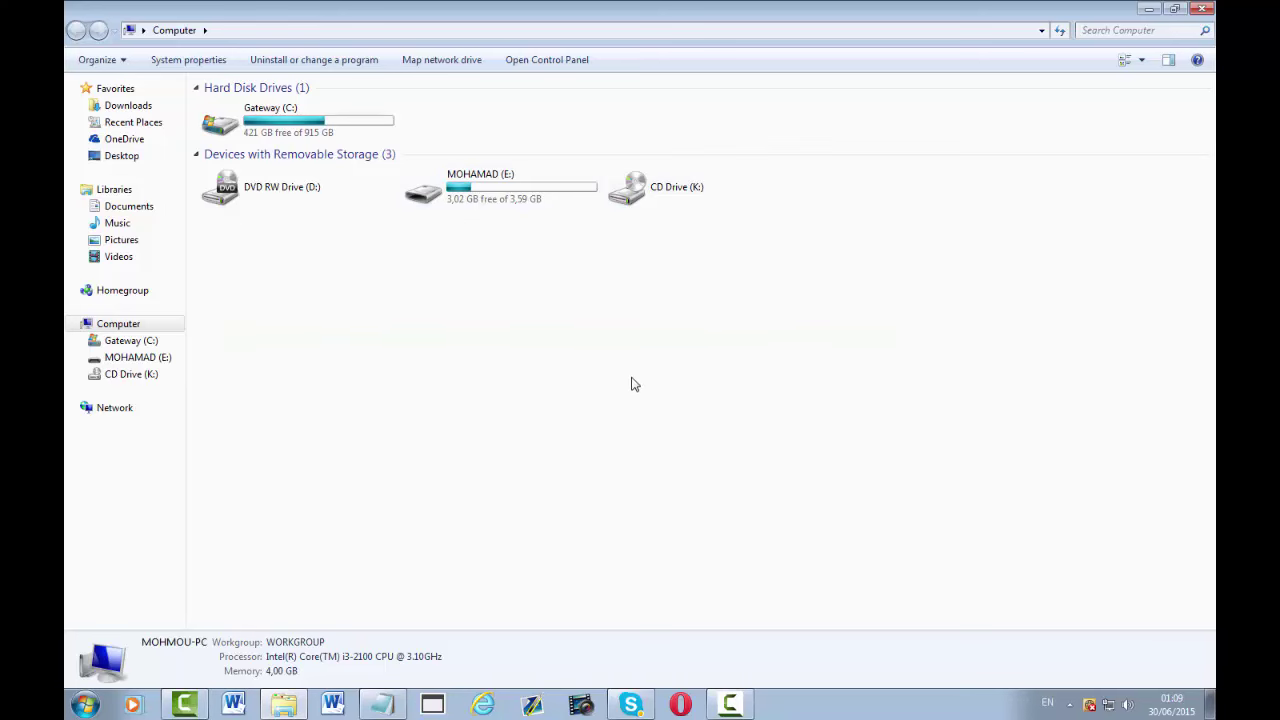
{"action": "left_click", "coordinate": [729, 705]}
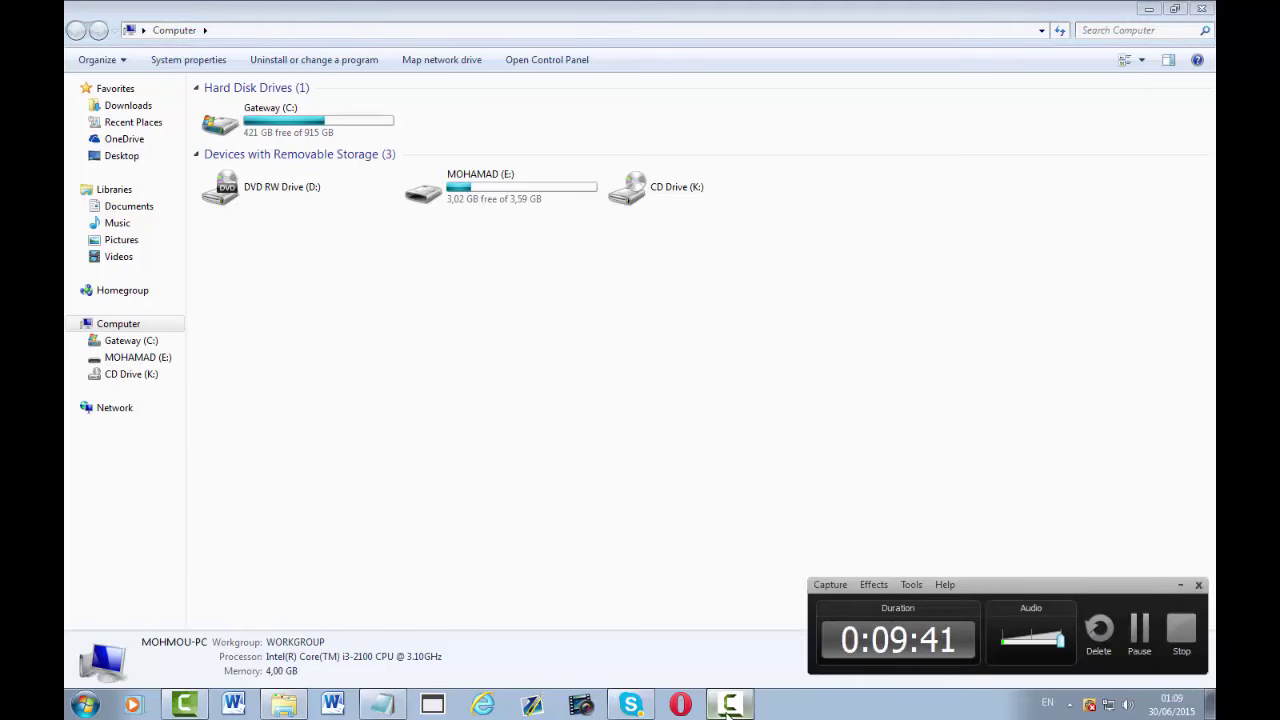
{"action": "left_click", "coordinate": [729, 705]}
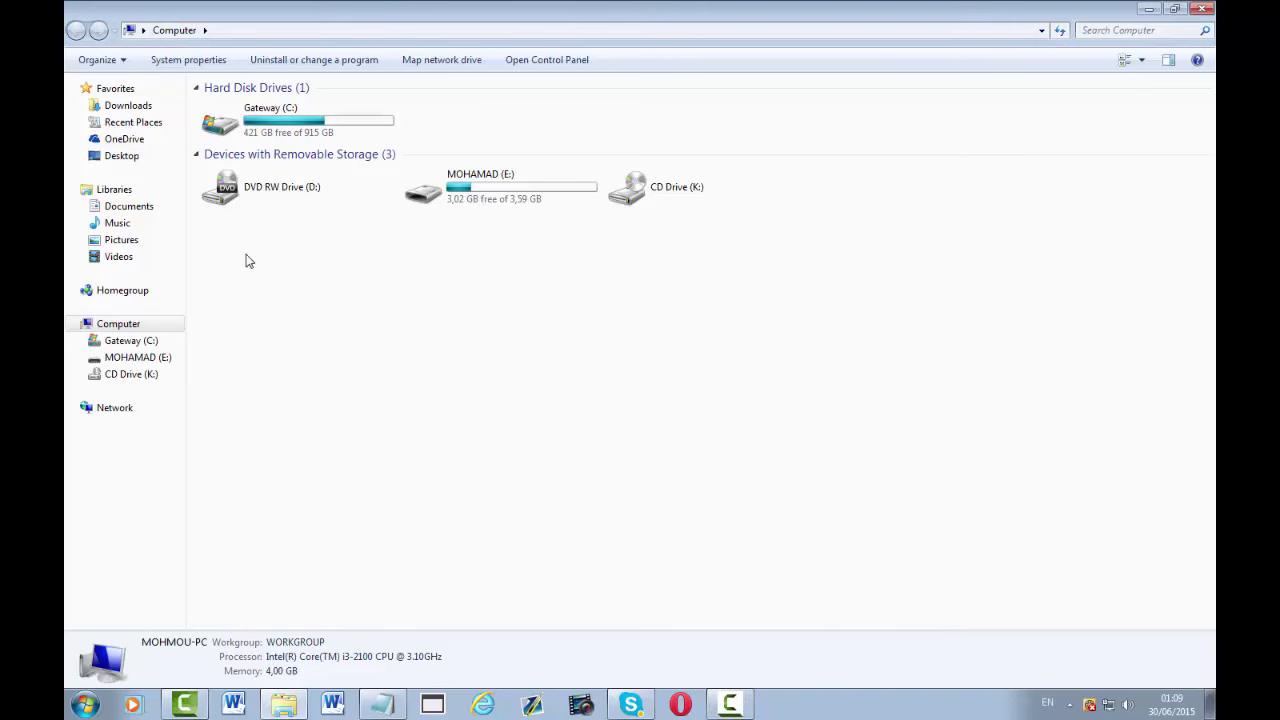
{"action": "left_click_drag", "start_coordinate": [238, 264], "coordinate": [283, 241]}
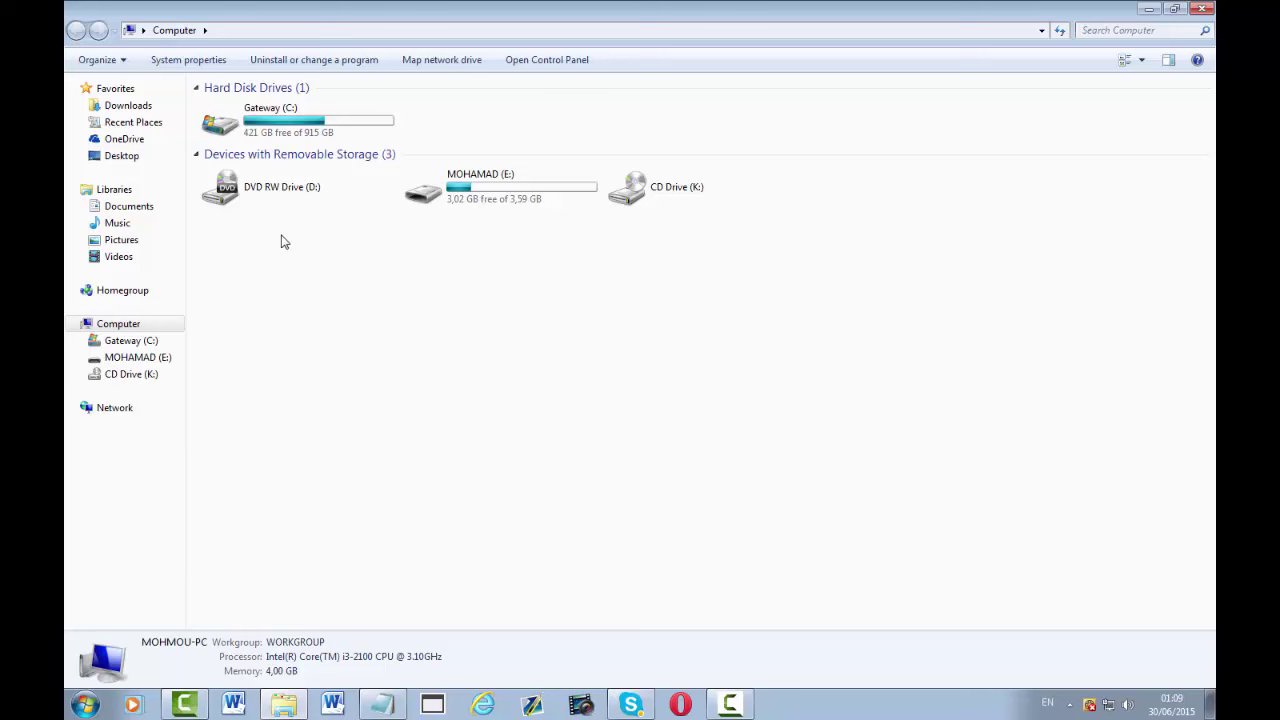